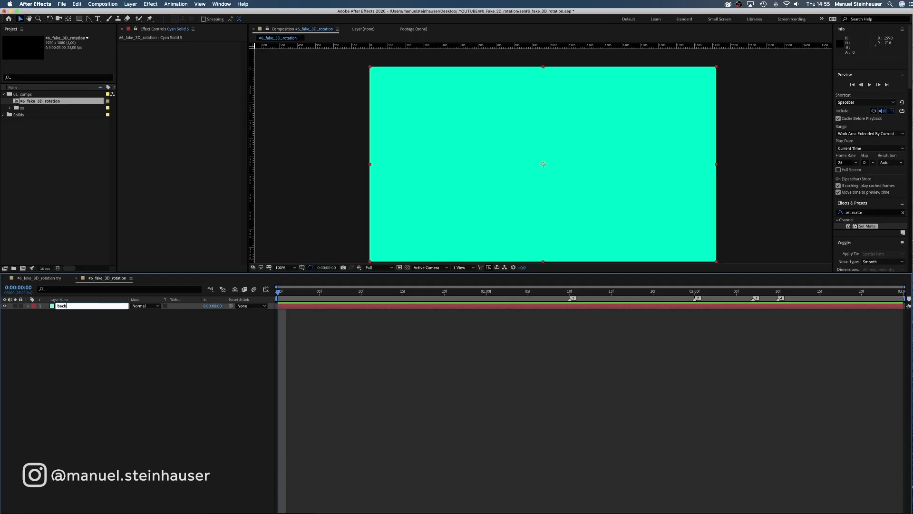
# Name the cyan solid layer background.
pyautogui.write('kground')
pyautogui.press('Return')
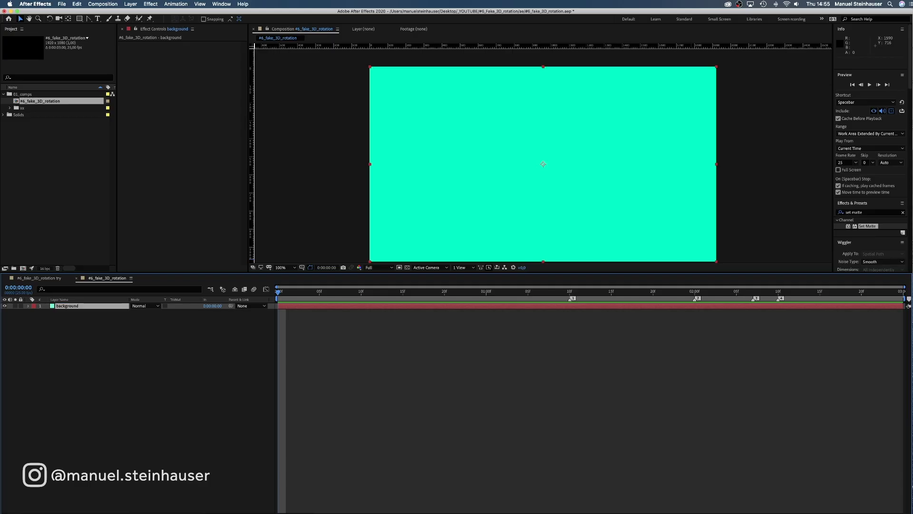
# Create a second composition-sized solid with the colour RGB 230, 210, 200.
pyautogui.press('super+shift+y')
pyautogui.click(458, 306)
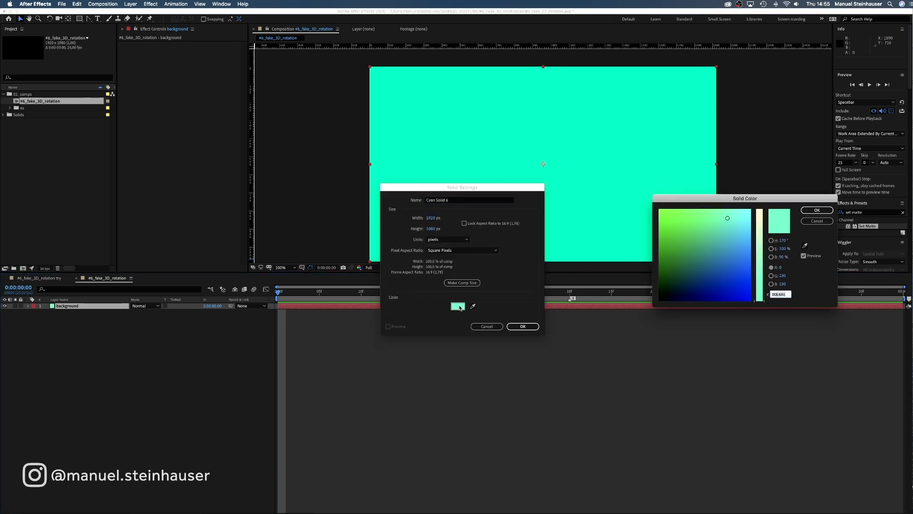
pyautogui.click(781, 268)
pyautogui.write('0')
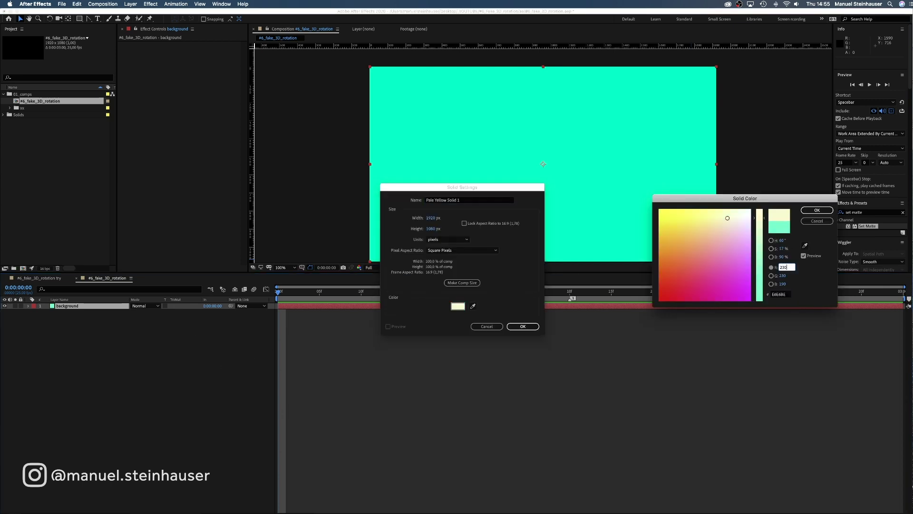
pyautogui.press('Tab')
pyautogui.write('210')
pyautogui.press('Tab')
pyautogui.write('200')
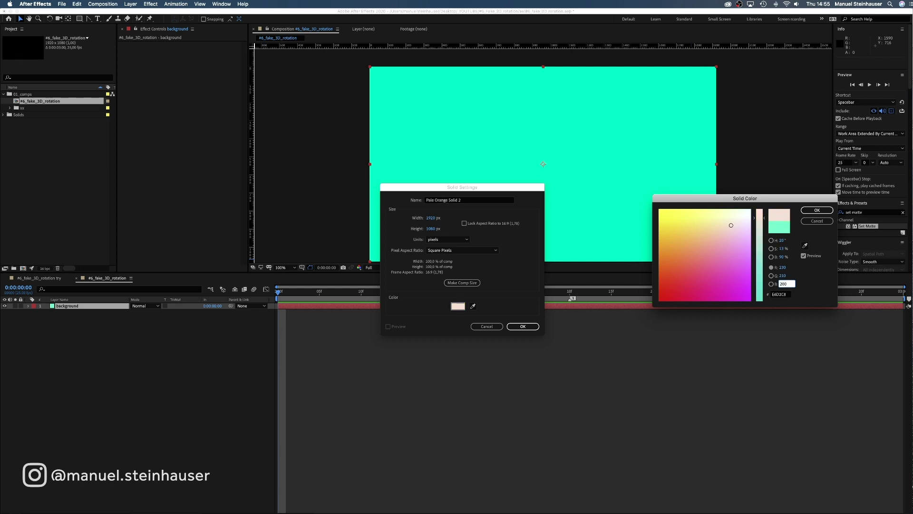
pyautogui.press('Return')
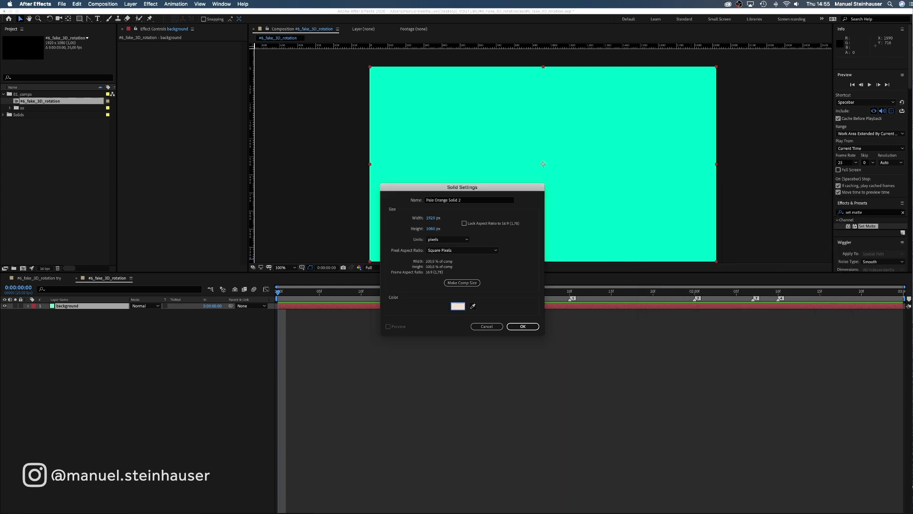
pyautogui.press('Return')
# Mask the pale orange solid with a wide ellipse overlapping the composition's upper-left corner.
pyautogui.moveTo(79, 18); pyautogui.dragTo(104, 34)
pyautogui.moveTo(319, 56); pyautogui.dragTo(562, 160)
pyautogui.press('v')
pyautogui.moveTo(427, 159); pyautogui.dragTo(397, 152)
# Feather the ellipse mask strongly so the pale solid blends softly into the background.
pyautogui.click(41, 318)
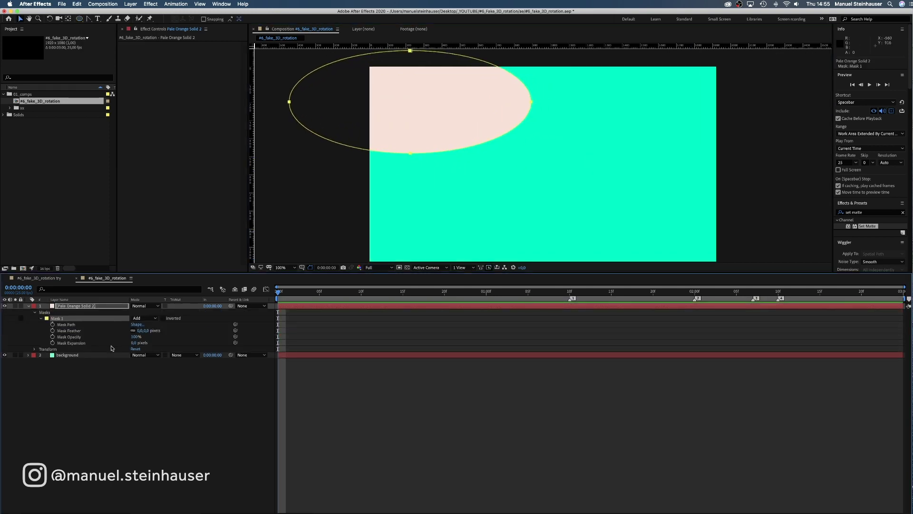
pyautogui.click(139, 330)
pyautogui.press('Return')
pyautogui.press('super+shift+a')
pyautogui.click(28, 306)
# Rename the masked solid layer as light.
pyautogui.click(65, 306)
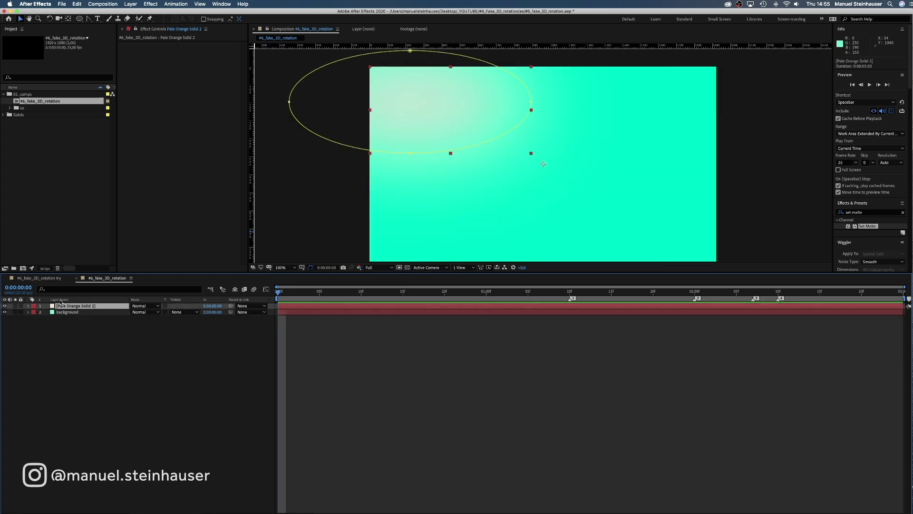
pyautogui.press('Return')
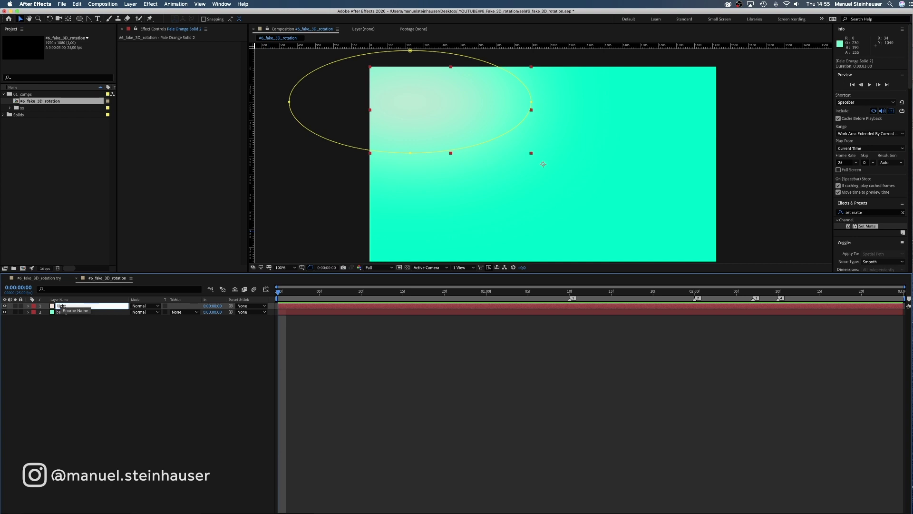
pyautogui.write('light')
pyautogui.press('Return')
pyautogui.click(150, 387)
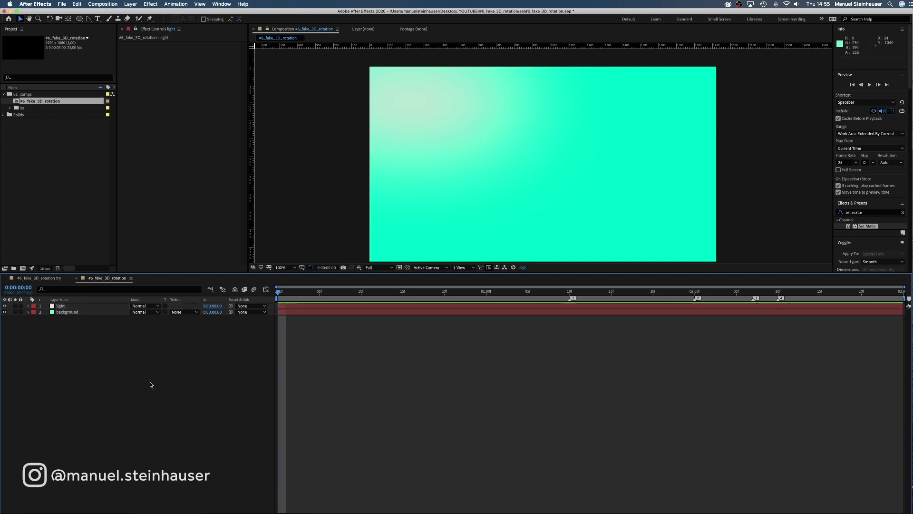
# Add a shape layer containing a composition-sized rectangle.
pyautogui.click(80, 19)
pyautogui.click(95, 21)
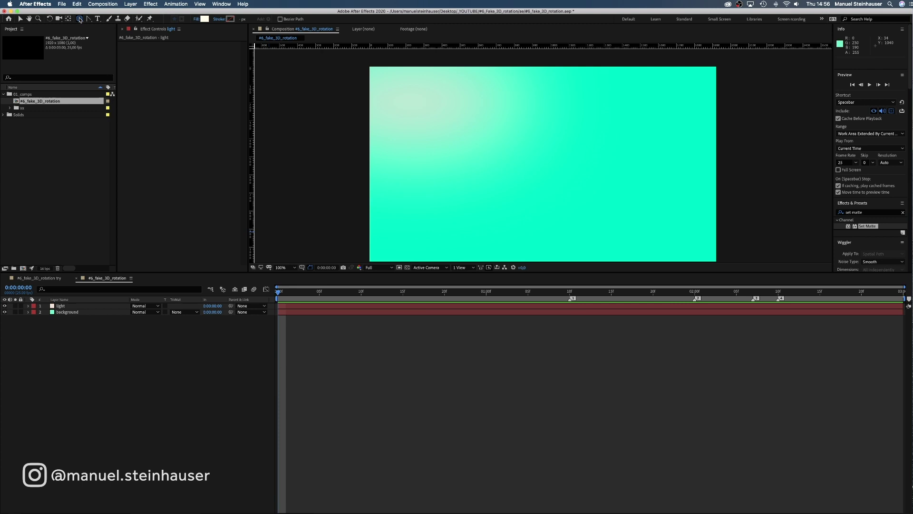
pyautogui.doubleClick(79, 19)
pyautogui.click(44, 332)
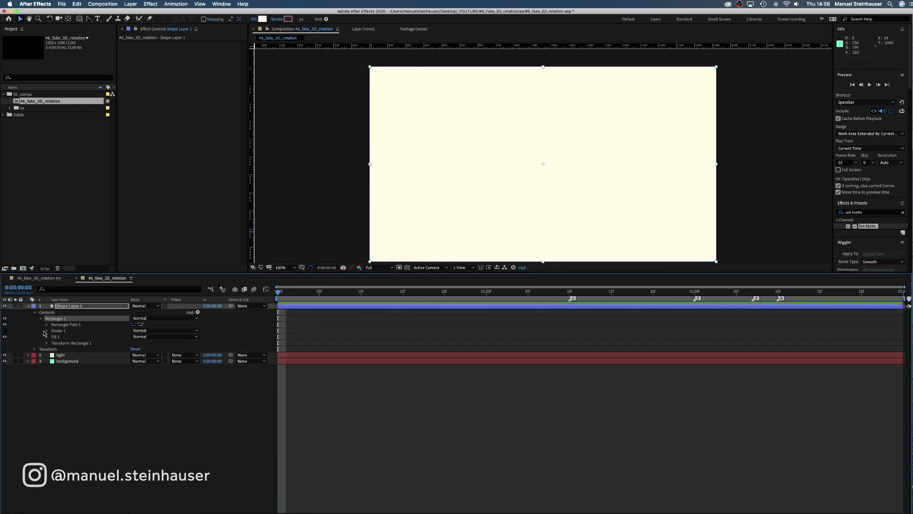
# Set the rectangle path's size to 400 by 600.
pyautogui.click(47, 324)
pyautogui.click(144, 330)
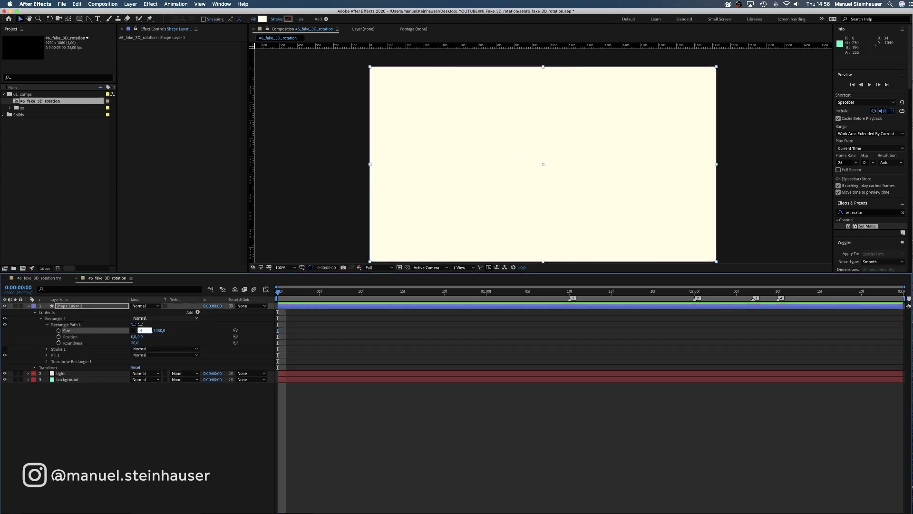
pyautogui.press('Tab')
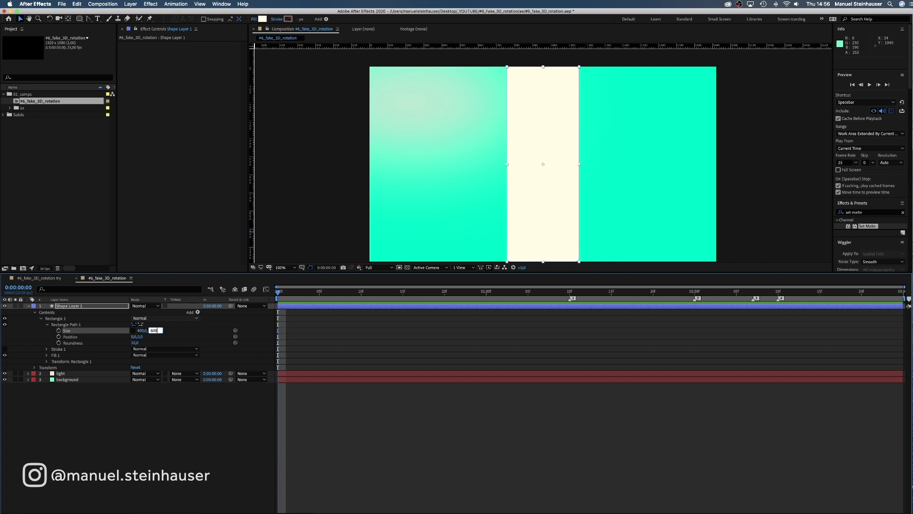
pyautogui.write('600')
pyautogui.press('Return')
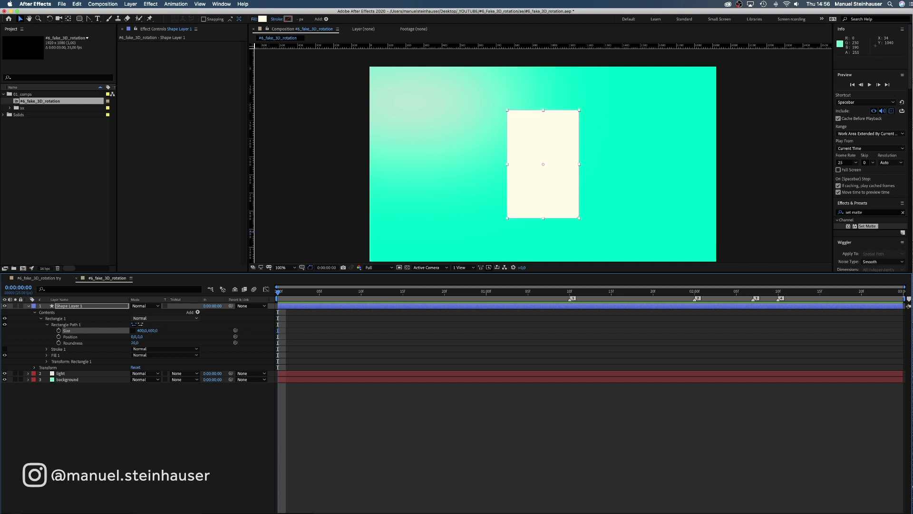
# Enable the rectangle's stroke and set its width to 2 px.
pyautogui.click(5, 349)
pyautogui.click(301, 19)
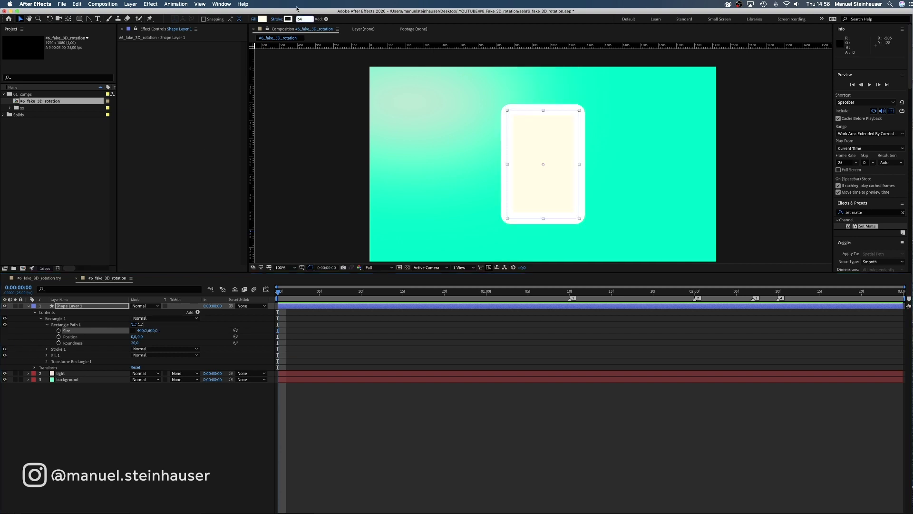
pyautogui.write('2')
pyautogui.press('Return')
# Change the rectangle's fill colour to purple, RGB 110, 65, 130.
pyautogui.click(47, 355)
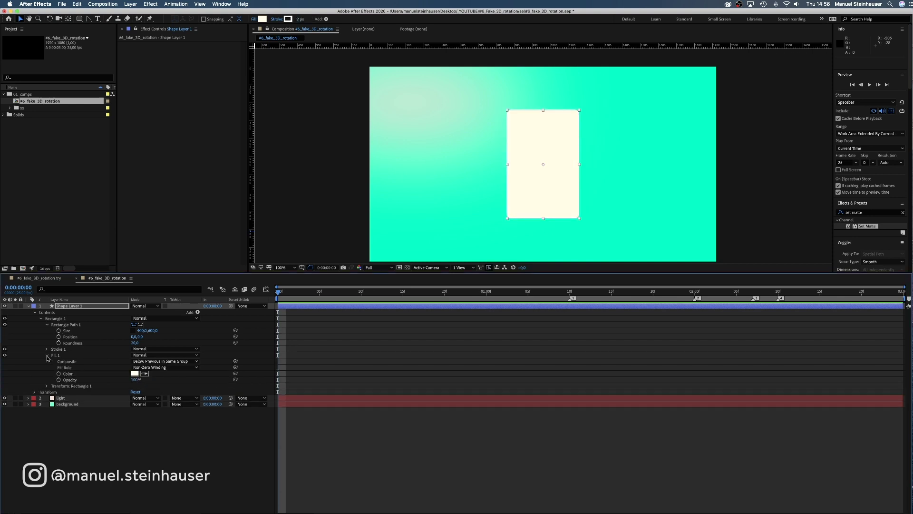
pyautogui.click(135, 373)
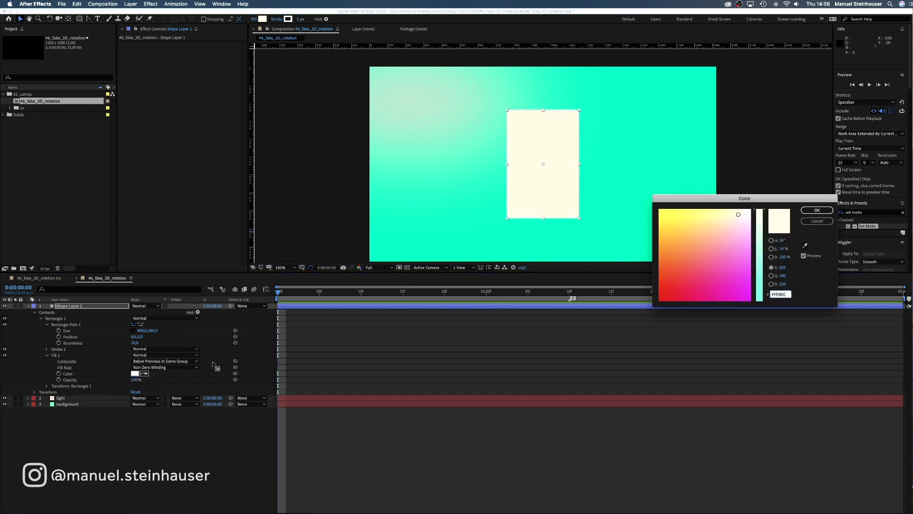
pyautogui.click(783, 267)
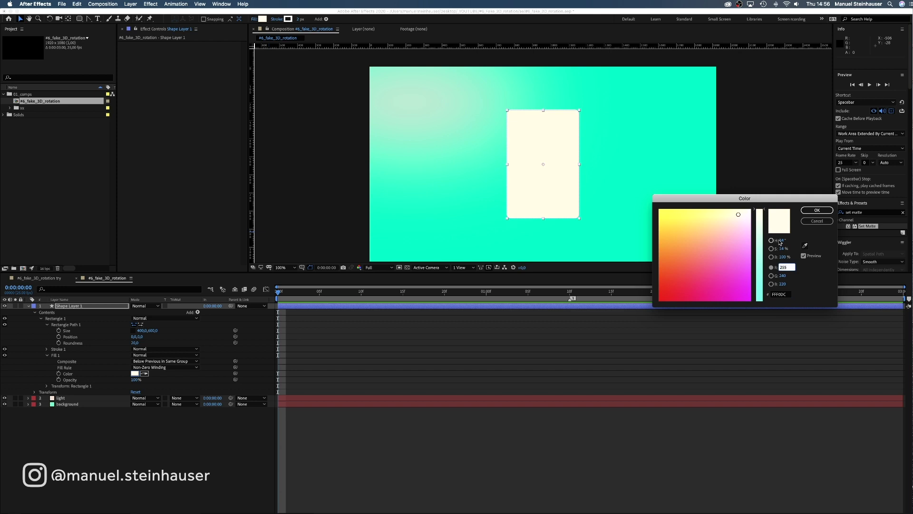
pyautogui.write('110')
pyautogui.press('Tab')
pyautogui.write('65')
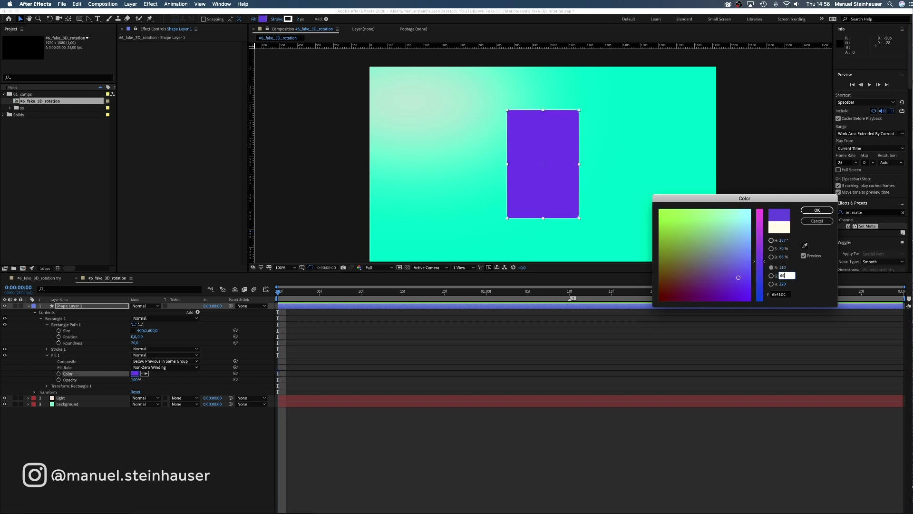
pyautogui.press('Tab')
pyautogui.write('130')
pyautogui.press('Return')
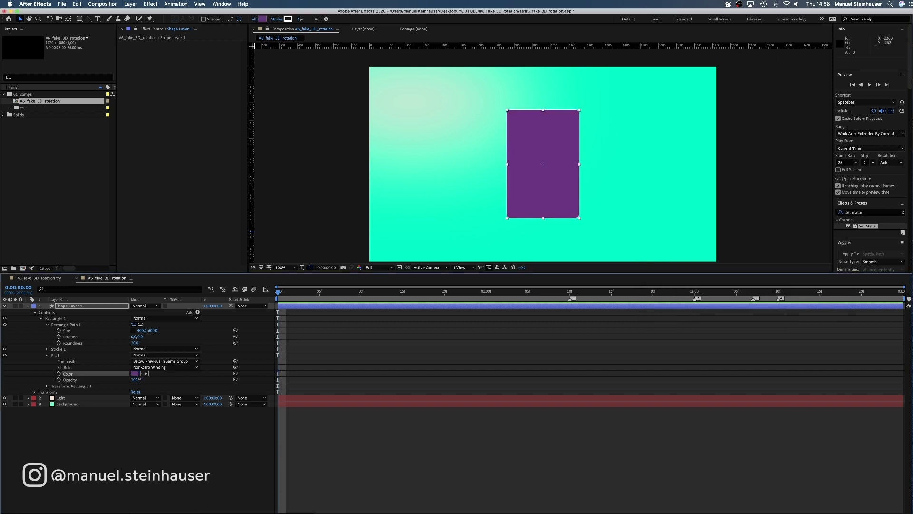
# Collapse the shape layer's properties and rename the layer as tablet front.
pyautogui.click(97, 446)
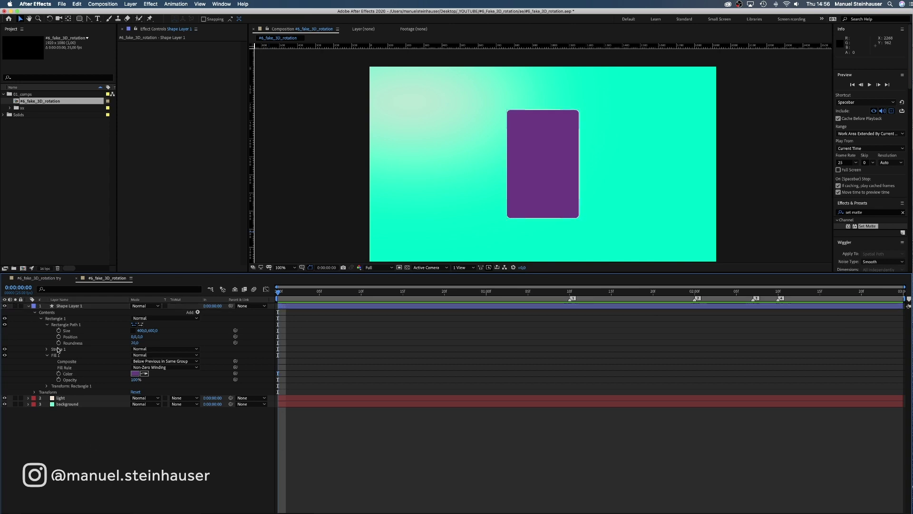
pyautogui.click(34, 312)
pyautogui.click(28, 306)
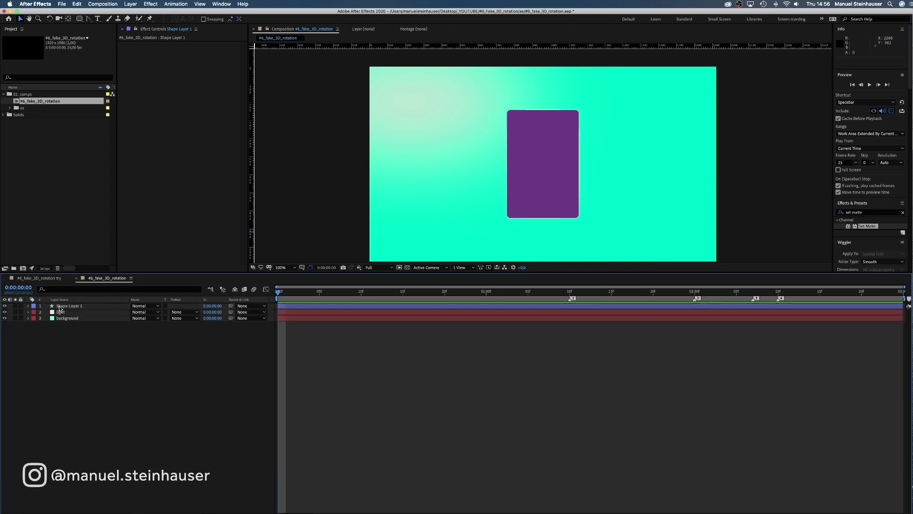
pyautogui.click(62, 306)
pyautogui.press('Return')
pyautogui.write('tab')
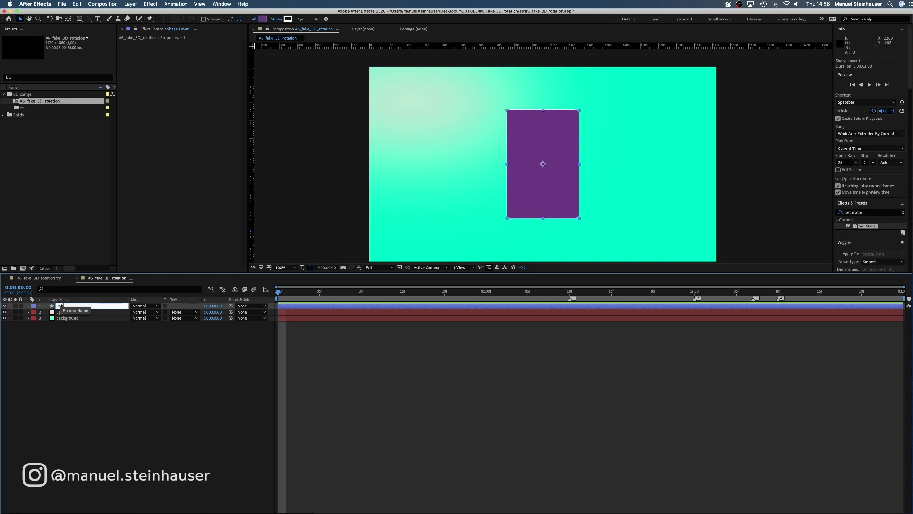
pyautogui.write('let front')
pyautogui.press('Return')
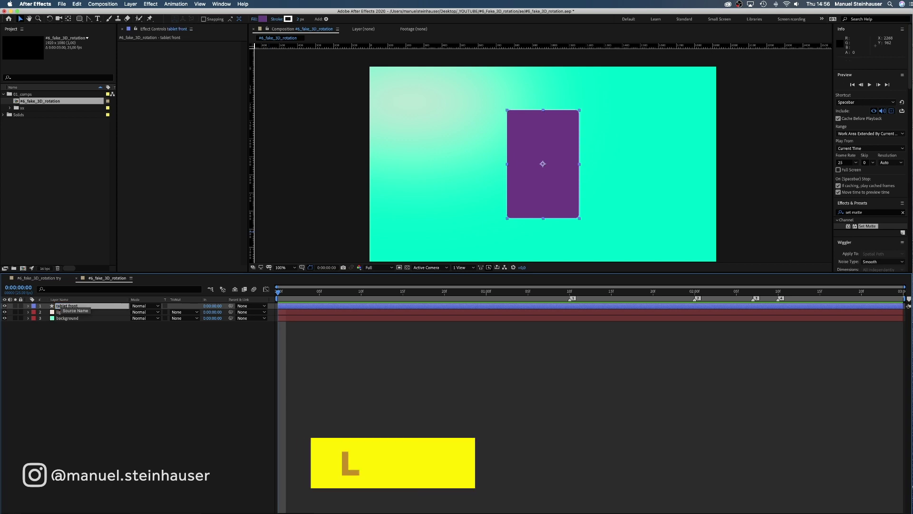
# Duplicate tablet front, name the copy tablet back, and place it directly beneath tablet front.
pyautogui.hotkey('ctrl', 'd')
pyautogui.press('Return')
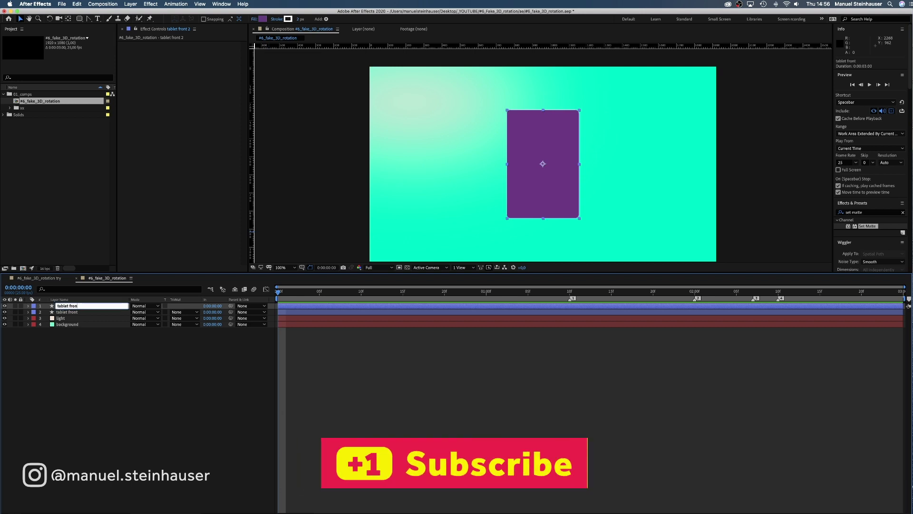
pyautogui.write('tablet back')
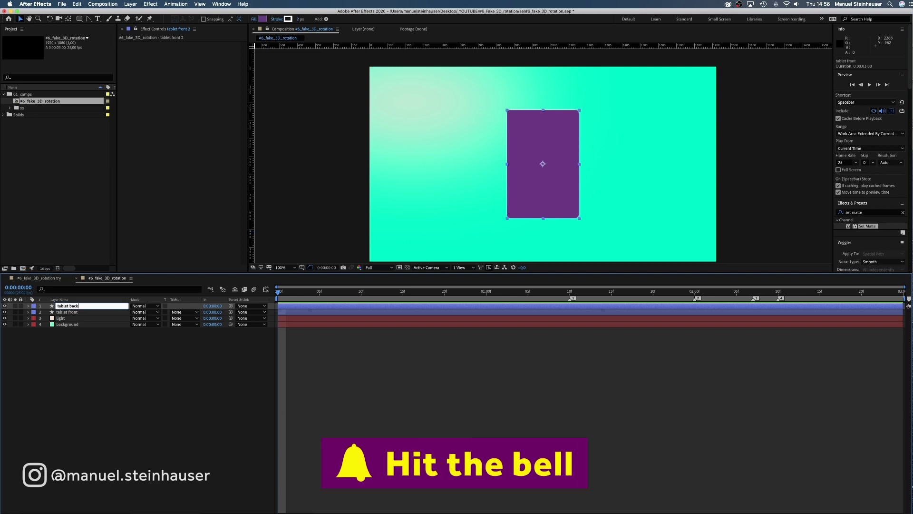
pyautogui.press('Return')
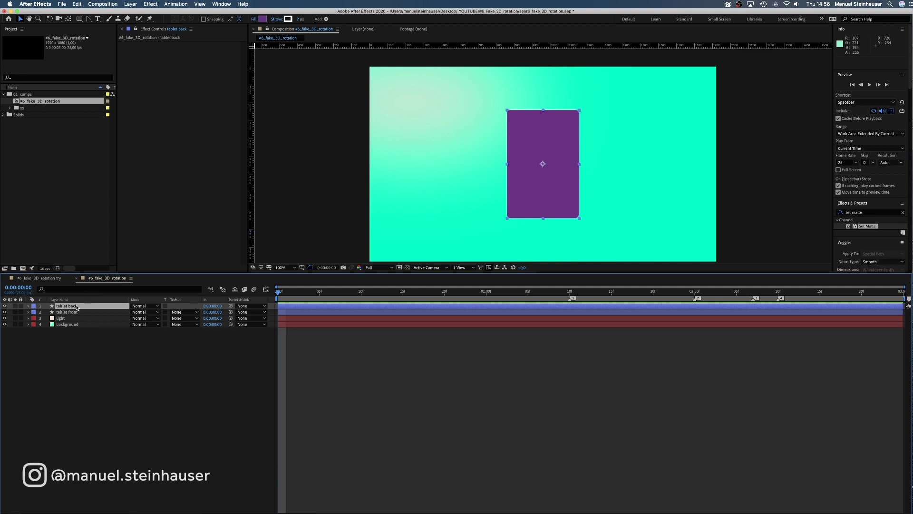
pyautogui.moveTo(76, 312); pyautogui.dragTo(76, 314)
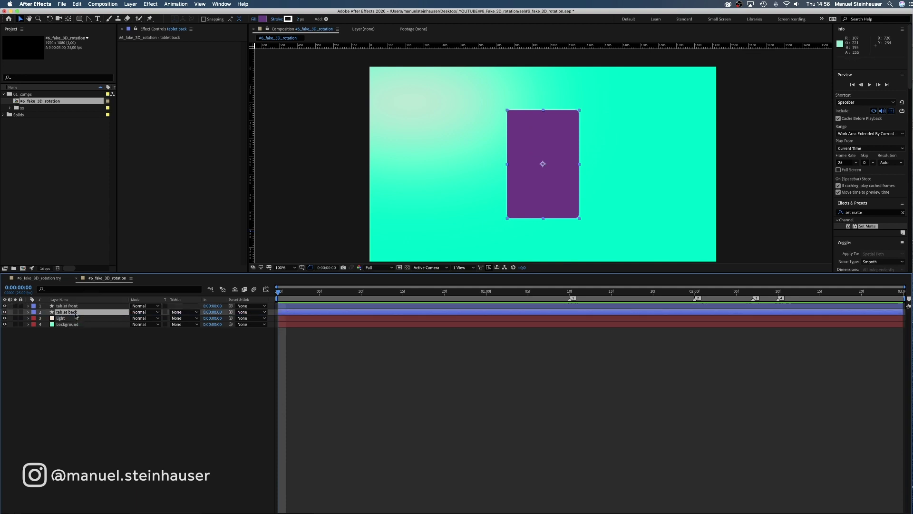
# Turn off the rectangle's stroke on the tablet back layer.
pyautogui.click(28, 312)
pyautogui.click(35, 318)
pyautogui.click(41, 325)
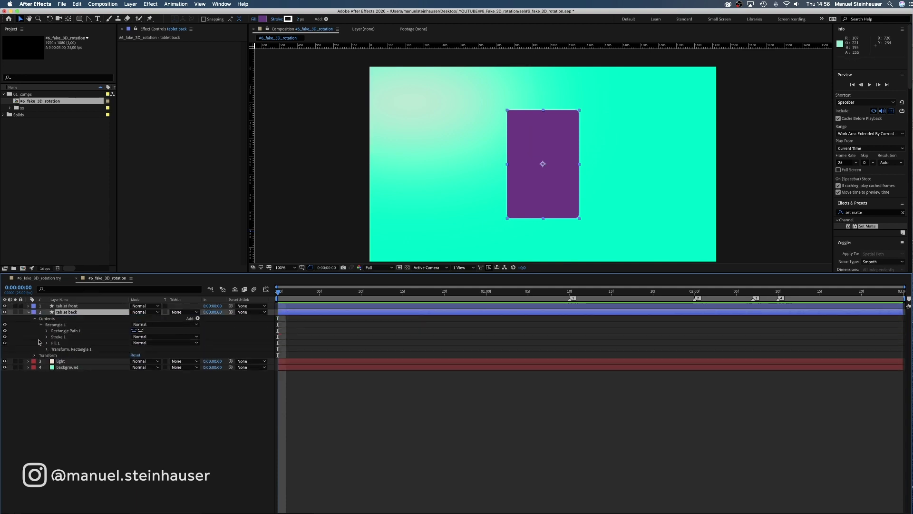
pyautogui.click(5, 337)
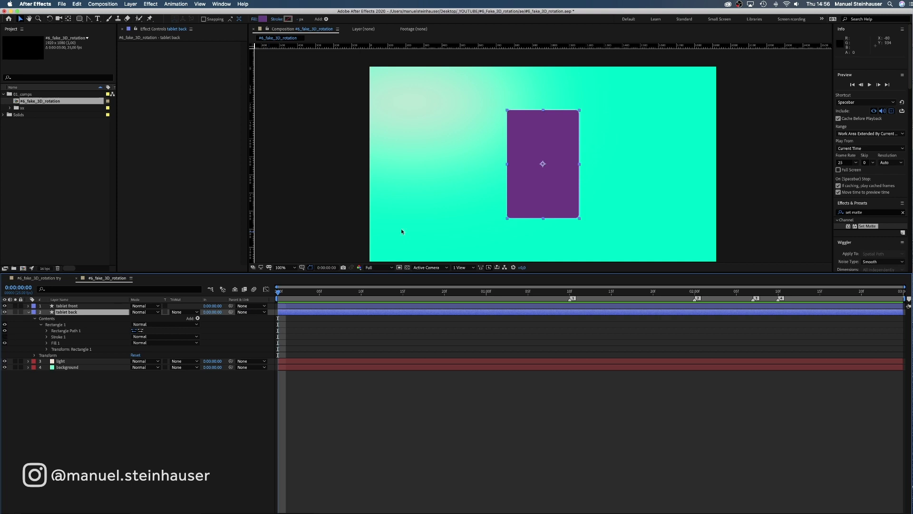
# Find the Gradient Ramp effect and apply it to the tablet back layer.
pyautogui.click(866, 212)
pyautogui.write('grad')
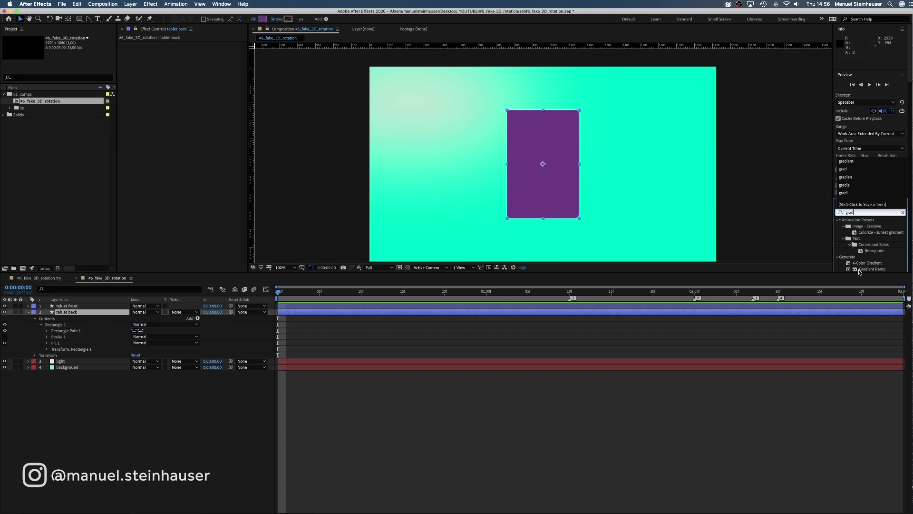
pyautogui.moveTo(851, 272); pyautogui.dragTo(175, 95)
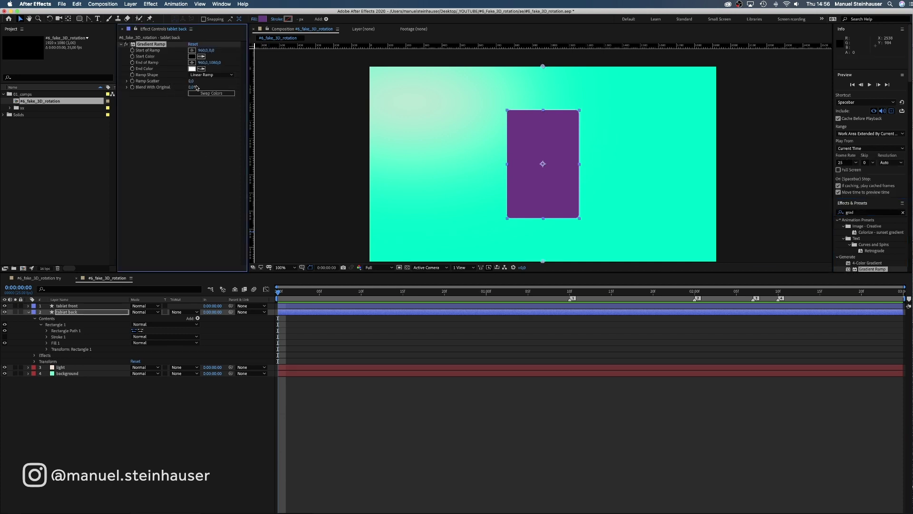
# Hide tablet front and place the Gradient Ramp's start point just above the tablet's upper-left corner, at about 820, 185.
pyautogui.click(192, 50)
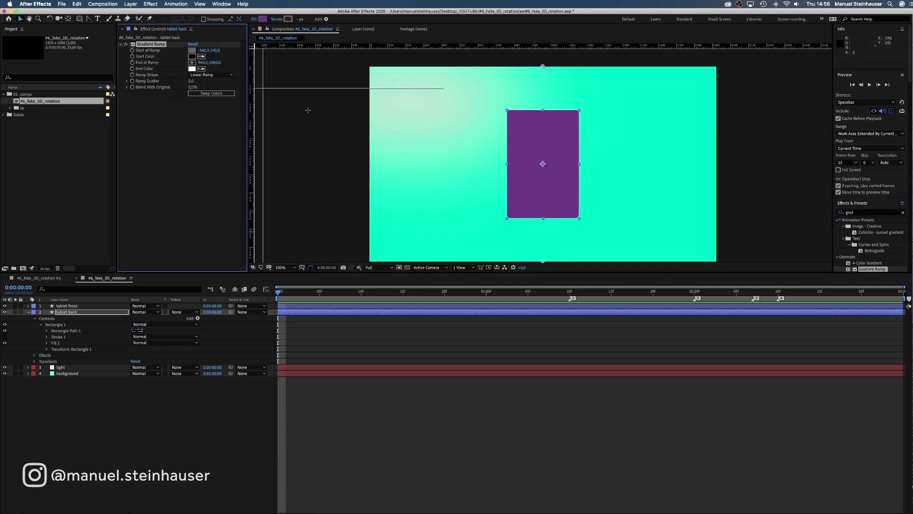
pyautogui.click(589, 228)
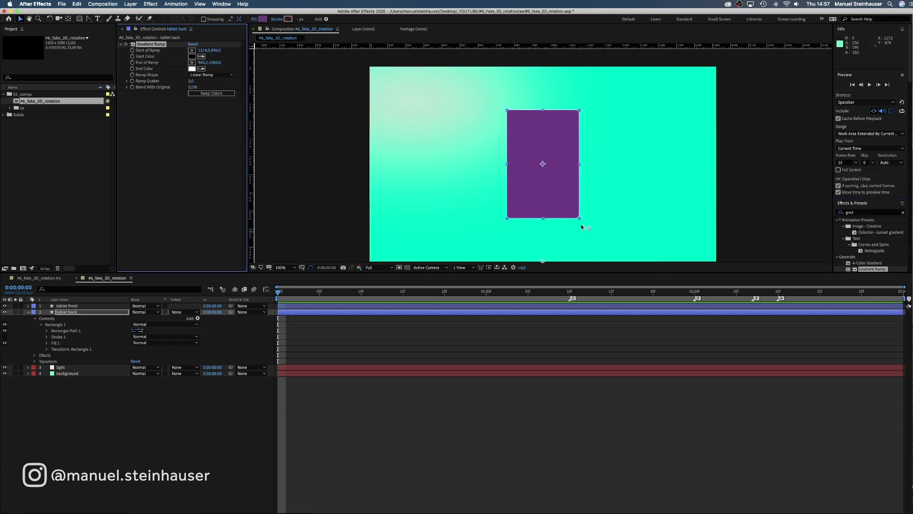
pyautogui.click(4, 306)
pyautogui.click(191, 49)
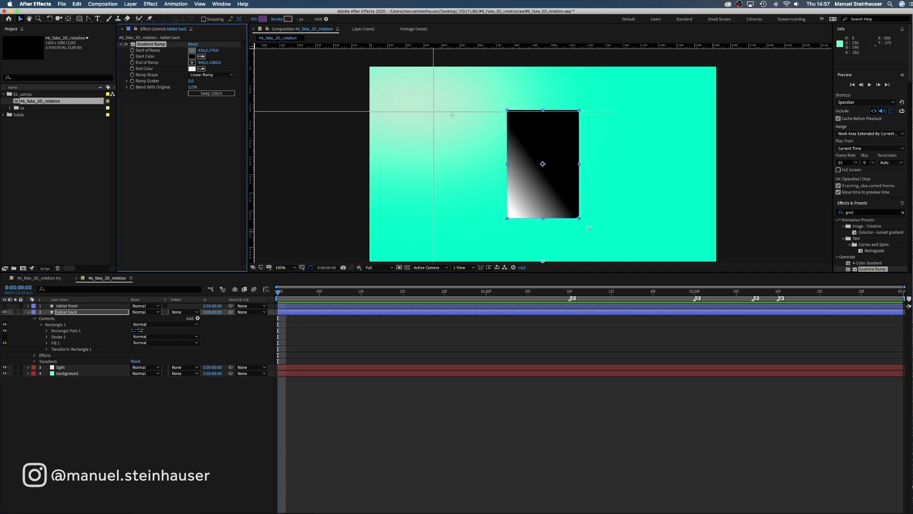
pyautogui.click(518, 100)
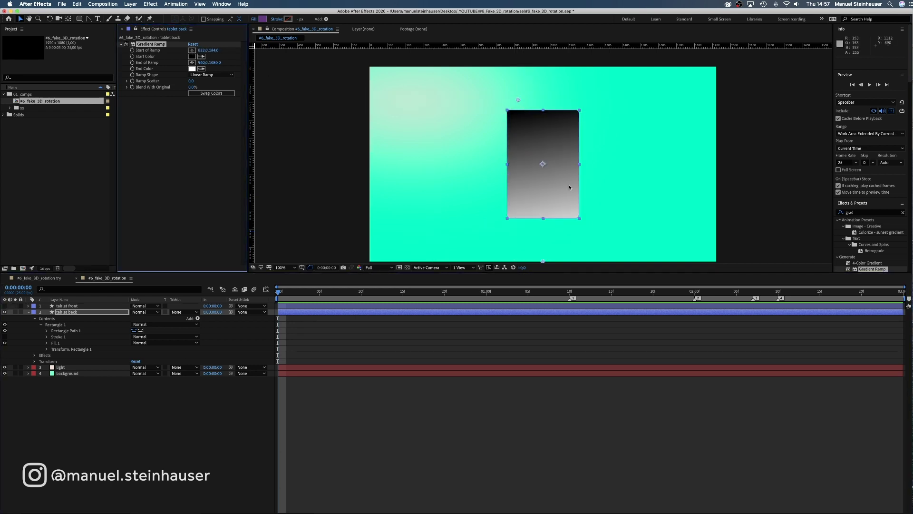
# Set the Gradient Ramp's start colour to the tablet's purple fill and its end colour to black (000000).
pyautogui.click(201, 57)
pyautogui.click(263, 19)
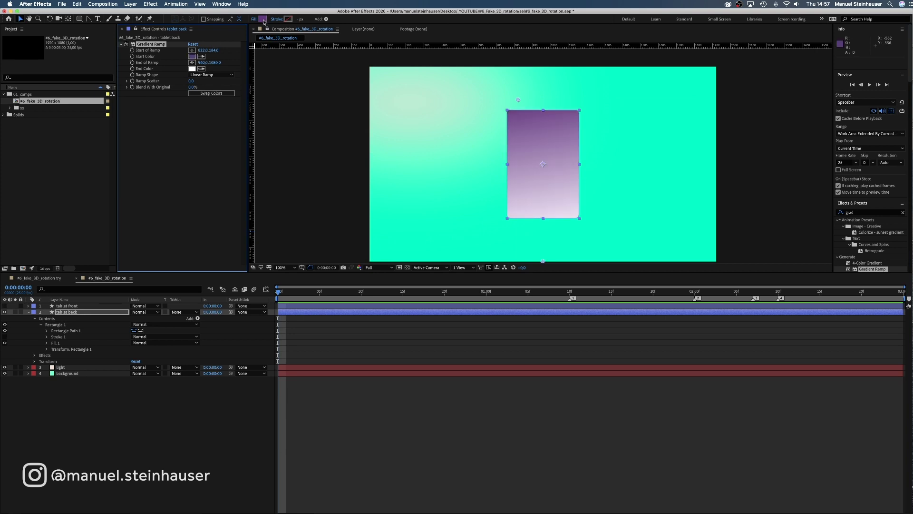
pyautogui.click(201, 69)
pyautogui.click(192, 57)
pyautogui.click(192, 68)
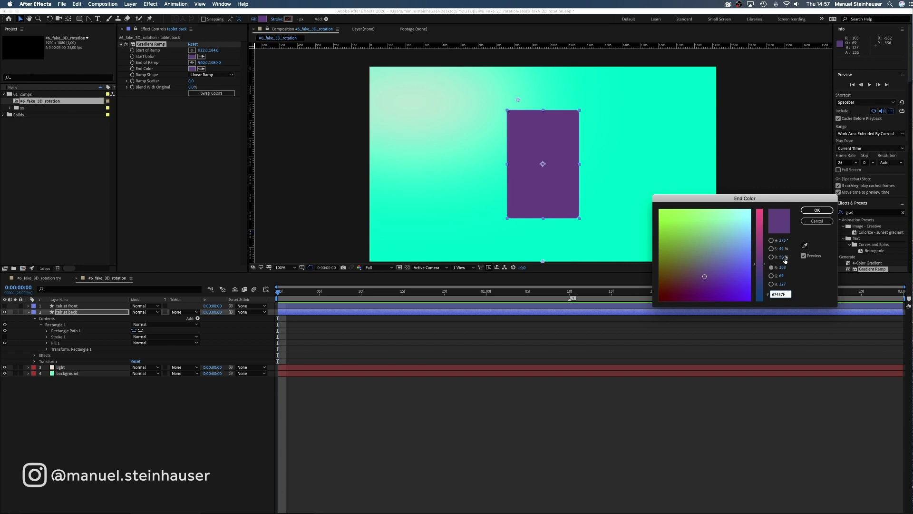
pyautogui.moveTo(782, 259); pyautogui.dragTo(766, 260)
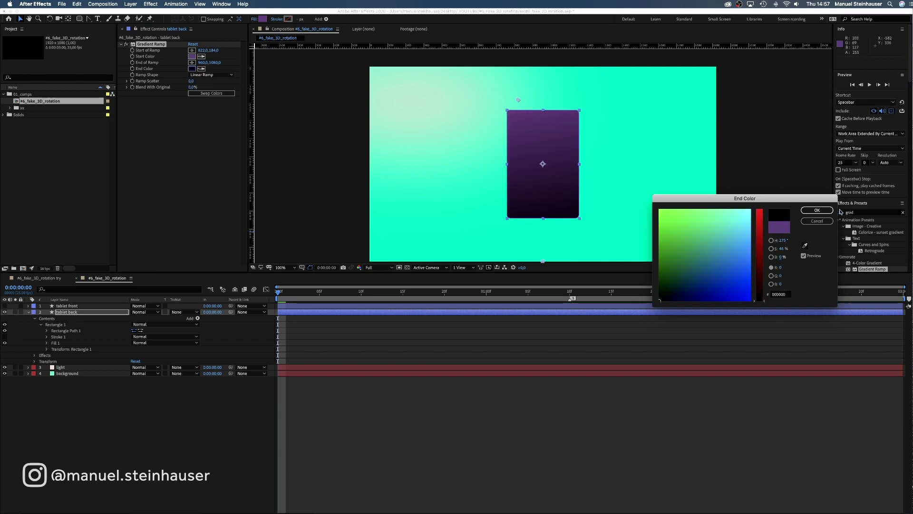
pyautogui.click(817, 210)
pyautogui.press('F2')
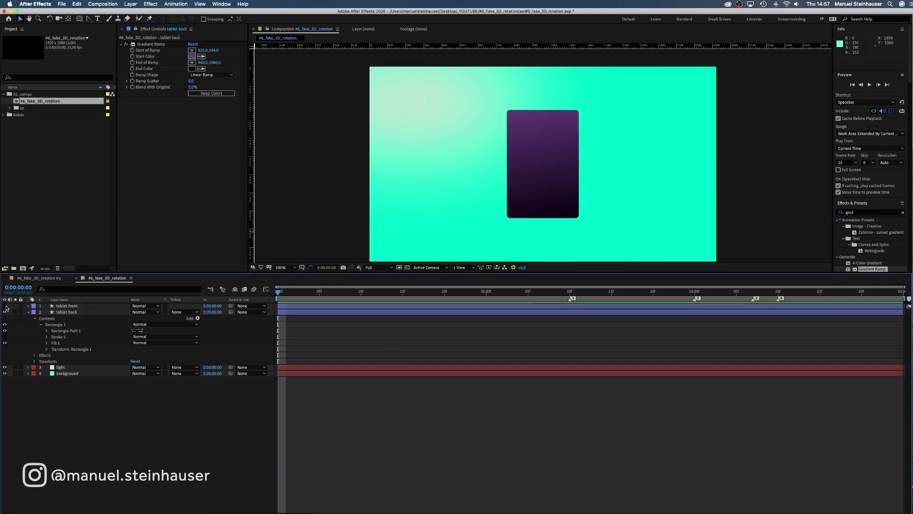
# Show tablet front again, then duplicate it as a layer named display.
pyautogui.click(5, 306)
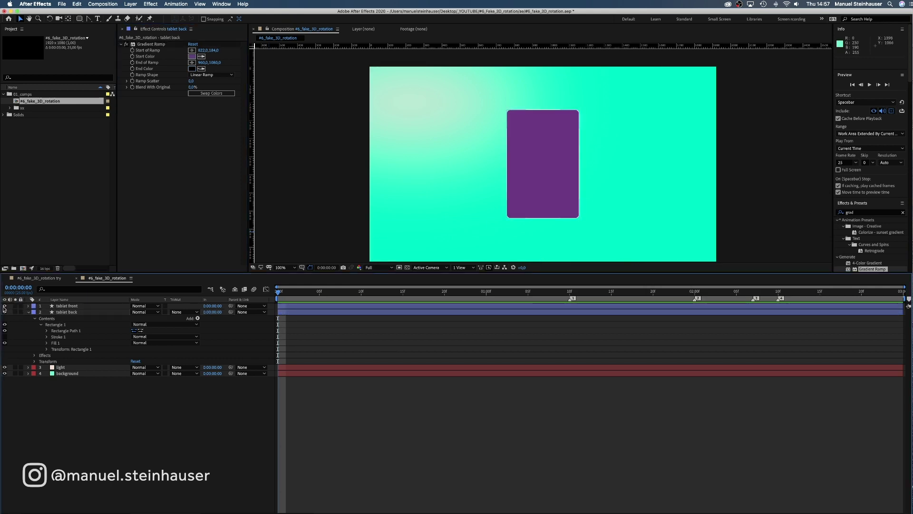
pyautogui.click(29, 312)
pyautogui.click(65, 306)
pyautogui.press('super+d')
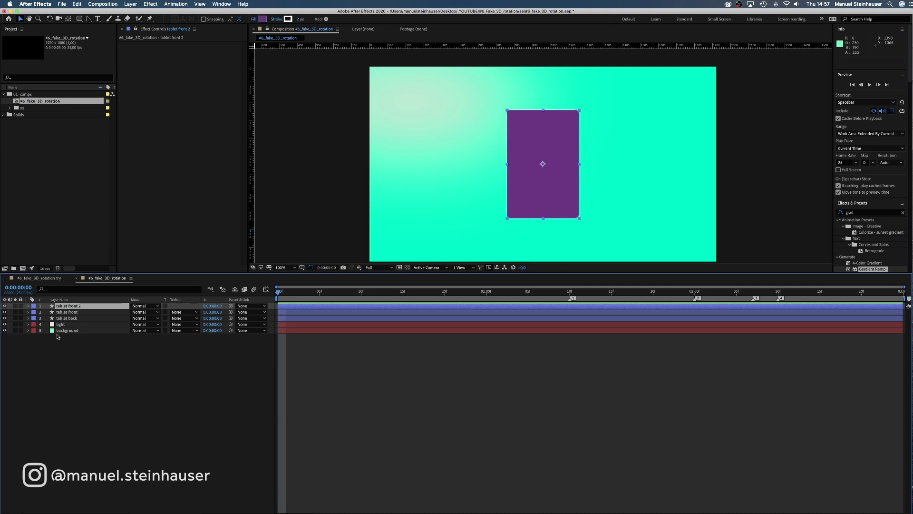
pyautogui.press('Return')
pyautogui.write('disp')
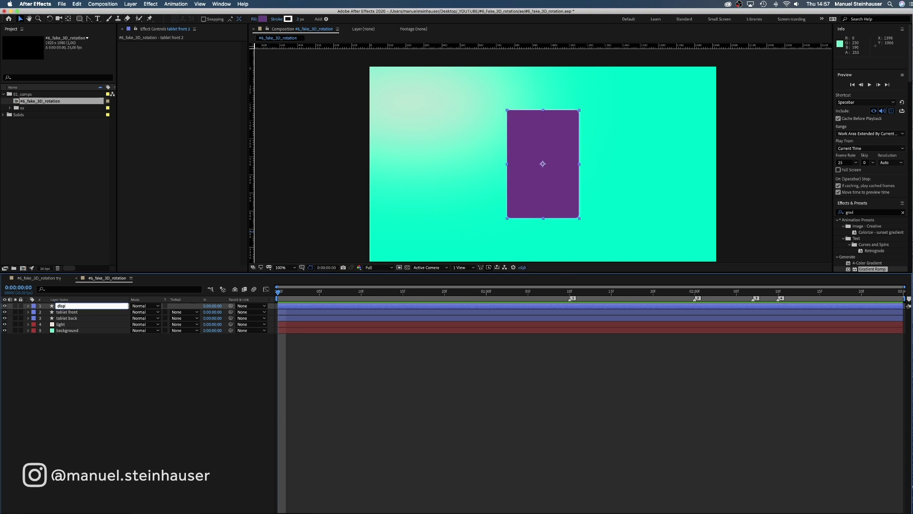
pyautogui.write('lay')
pyautogui.press('Return')
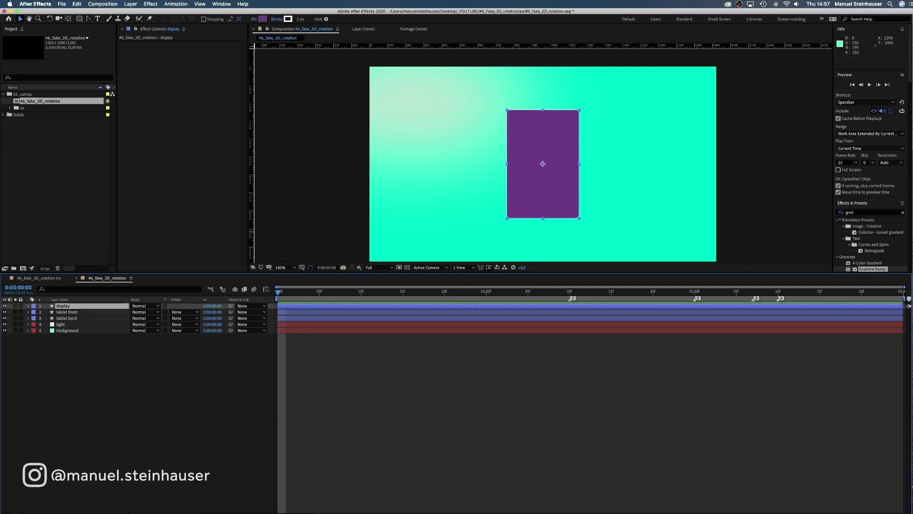
# Turn off the stroke on the display layer's rectangle and set its roundness to 0.
pyautogui.click(29, 305)
pyautogui.click(34, 312)
pyautogui.click(40, 318)
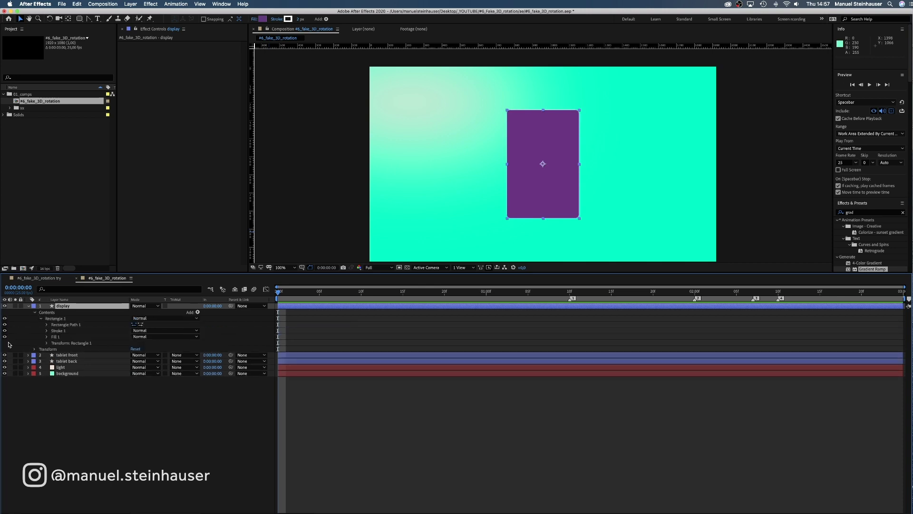
pyautogui.click(46, 324)
pyautogui.moveTo(135, 343); pyautogui.dragTo(75, 346)
# Set the display rectangle's size to 350 by 550.
pyautogui.click(140, 330)
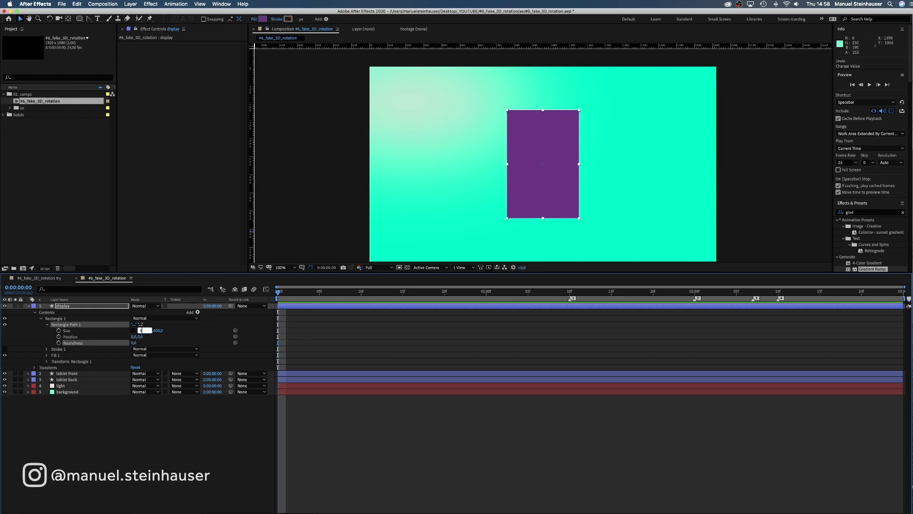
pyautogui.write('350')
pyautogui.press('Tab')
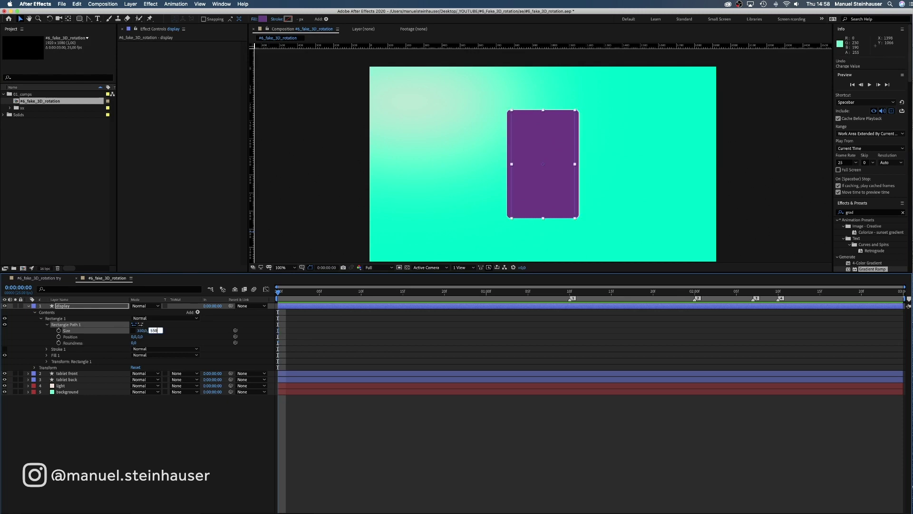
pyautogui.press('Return')
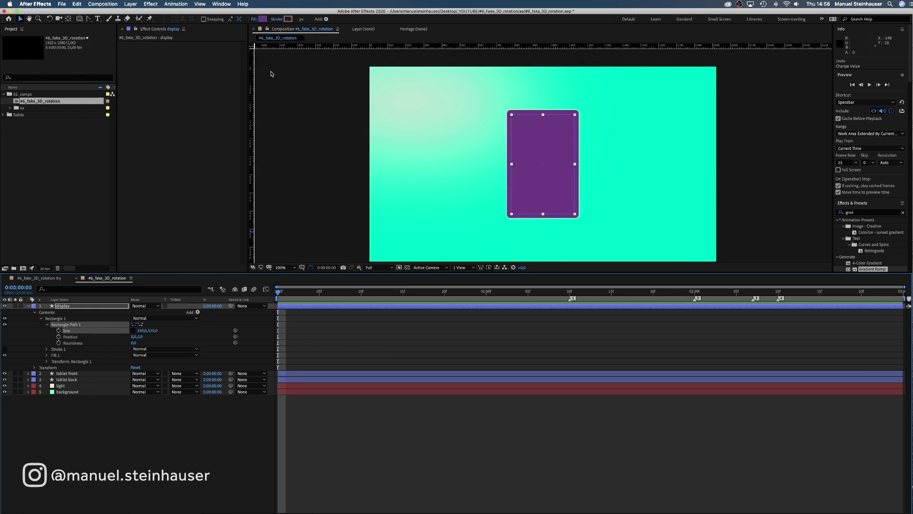
# Set the display rectangle's fill colour to pink with R 255, G 180, B 190.
pyautogui.click(262, 19)
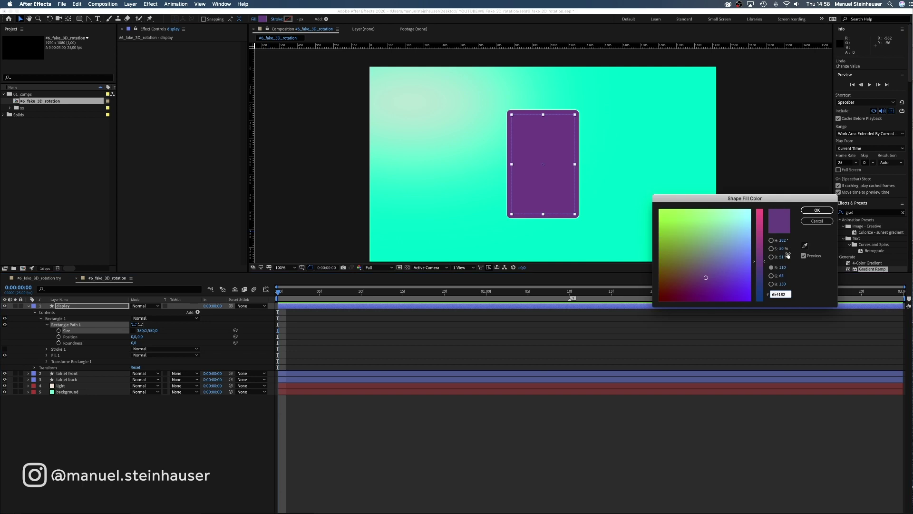
pyautogui.click(783, 268)
pyautogui.write('255')
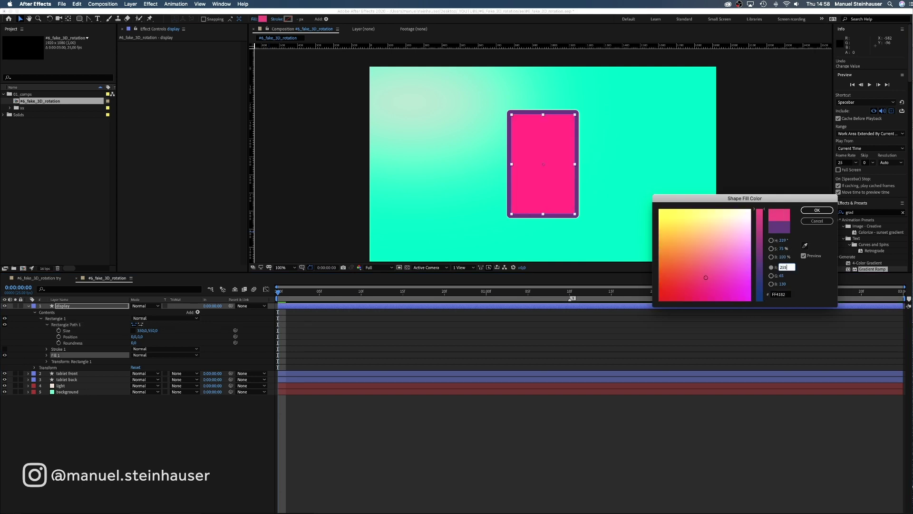
pyautogui.press('Tab')
pyautogui.write('180')
pyautogui.press('Tab')
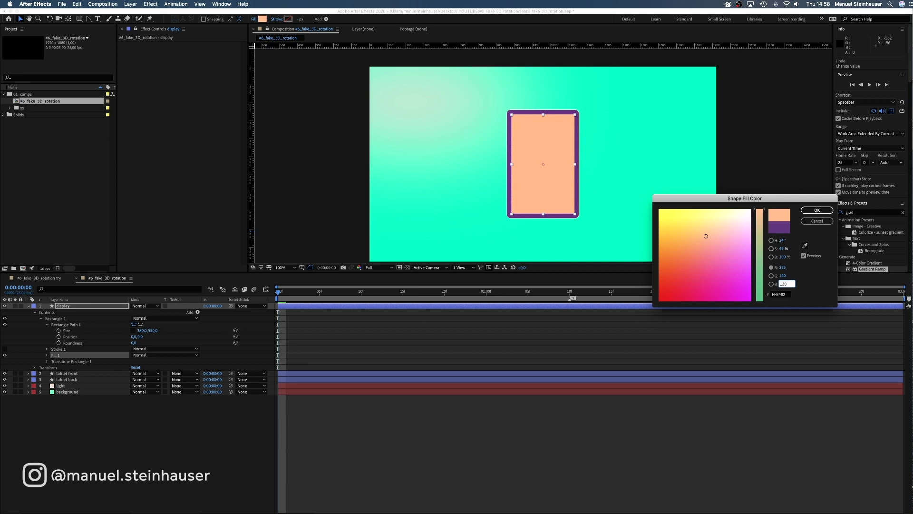
pyautogui.write('190')
pyautogui.press('Return')
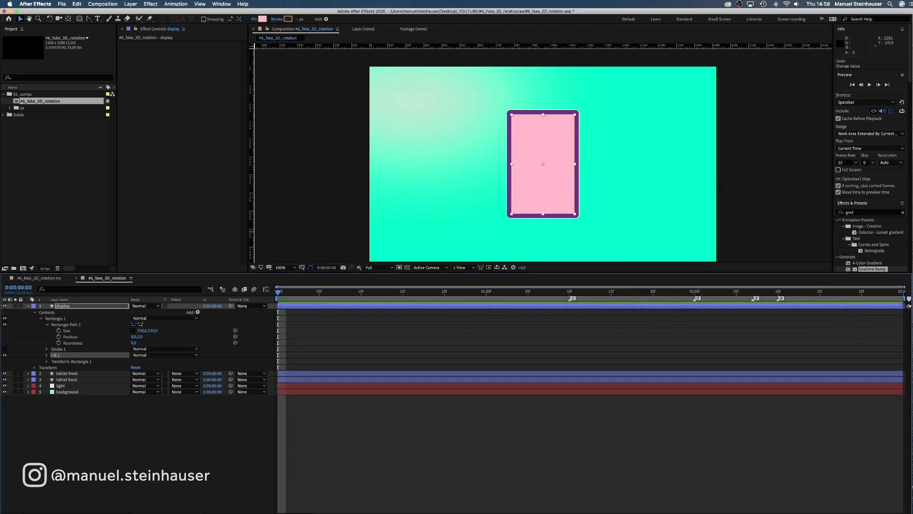
pyautogui.click(40, 306)
pyautogui.click(28, 306)
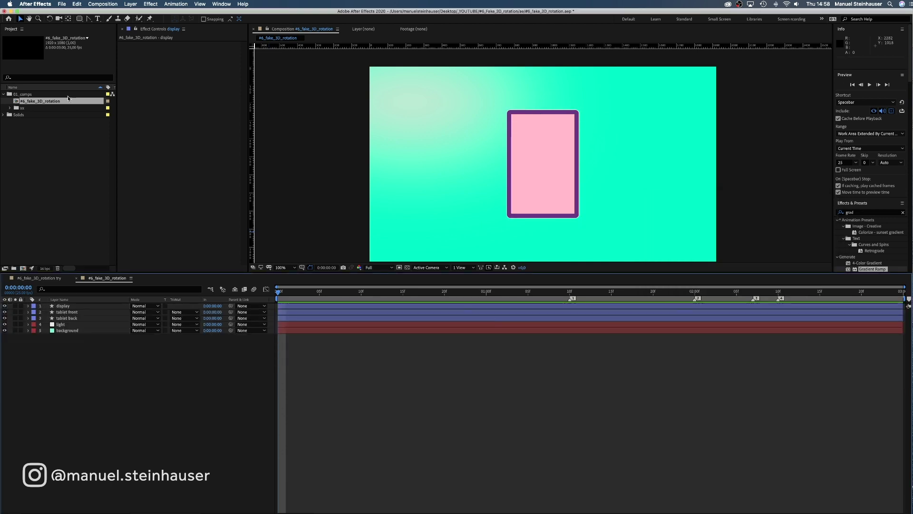
# Create a new rectangle shape layer with a size of 45 by 45 and a roundness of 5.
pyautogui.doubleClick(79, 19)
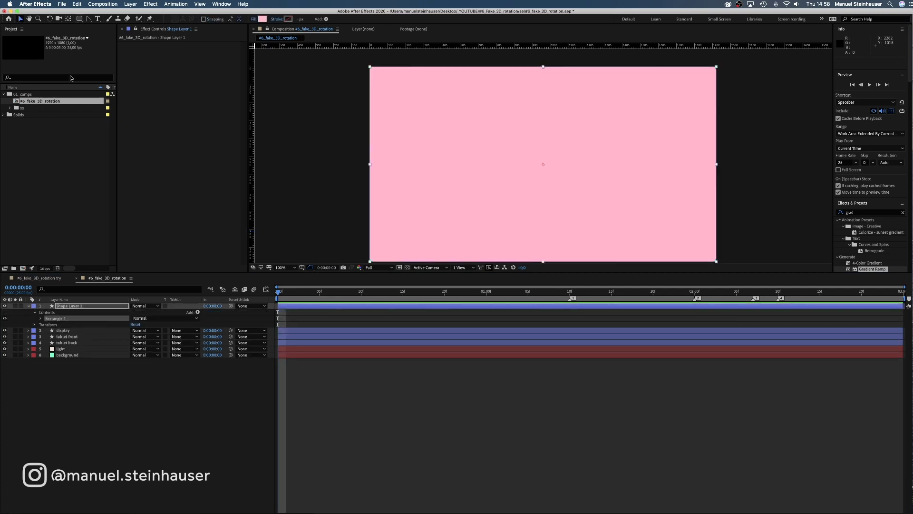
pyautogui.click(40, 319)
pyautogui.click(47, 325)
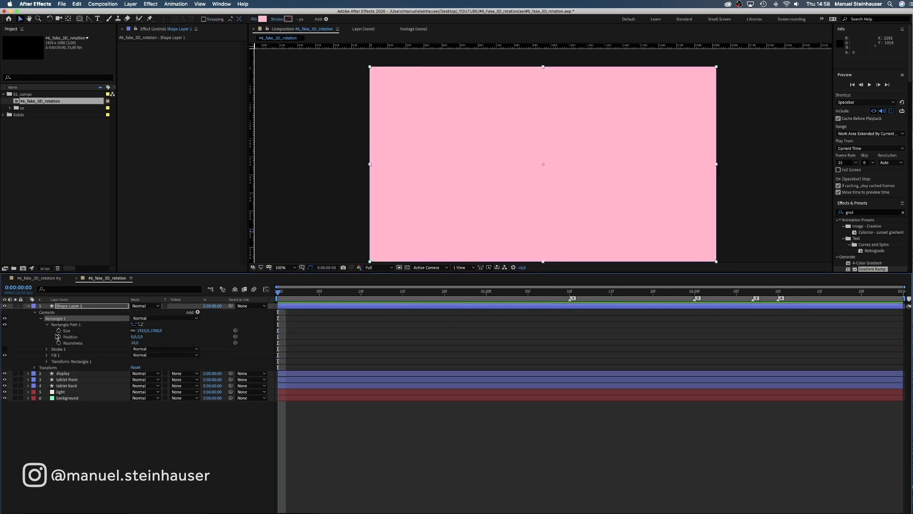
pyautogui.click(142, 330)
pyautogui.write('45')
pyautogui.press('Tab')
pyautogui.write('4')
pyautogui.press('Return')
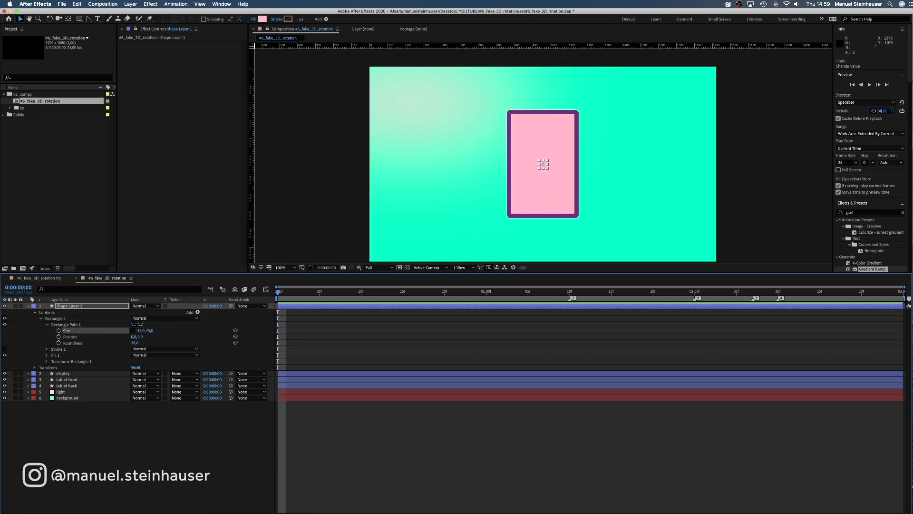
pyautogui.click(133, 343)
pyautogui.write('5')
pyautogui.press('Return')
# Change the small square's fill to cream with green 240 and blue 220.
pyautogui.click(262, 19)
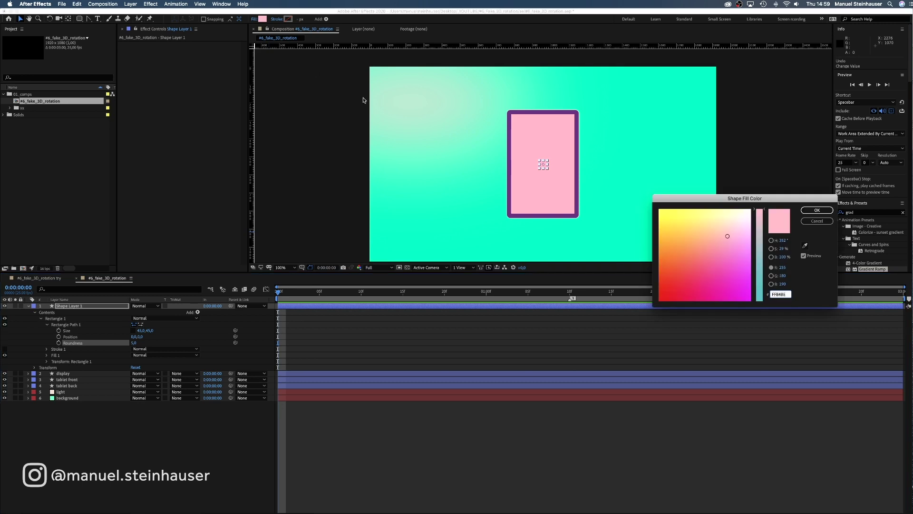
pyautogui.click(782, 274)
pyautogui.write('240')
pyautogui.press('Tab')
pyautogui.write('220')
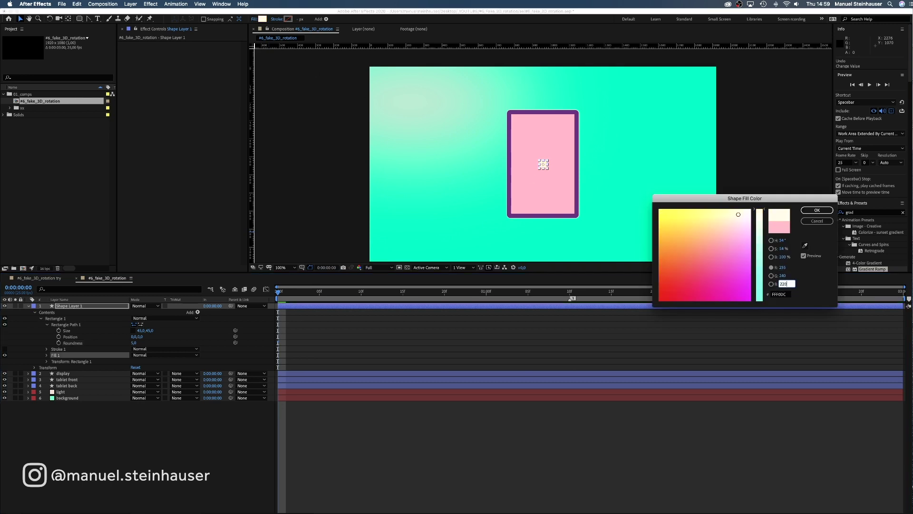
pyautogui.press('Return')
# Rename the small square's shape layer as apps.
pyautogui.click(69, 307)
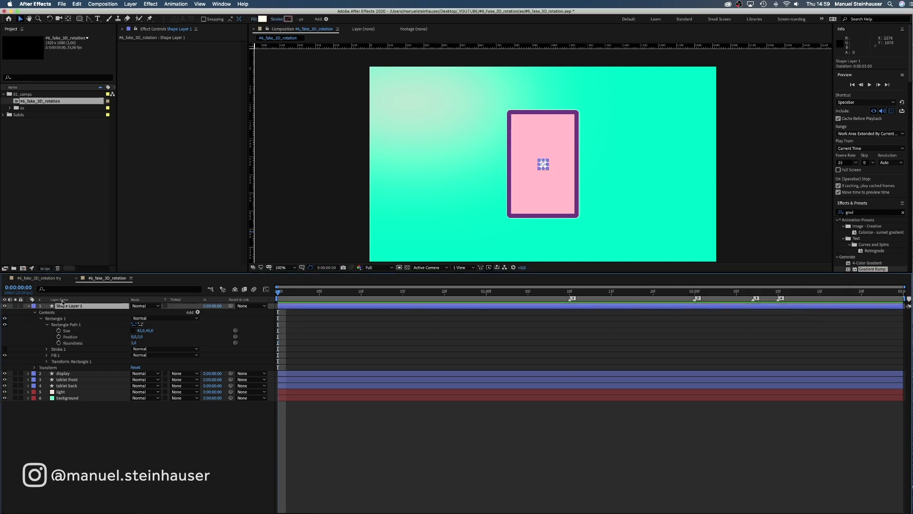
pyautogui.press('Return')
pyautogui.write('apps')
pyautogui.press('Return')
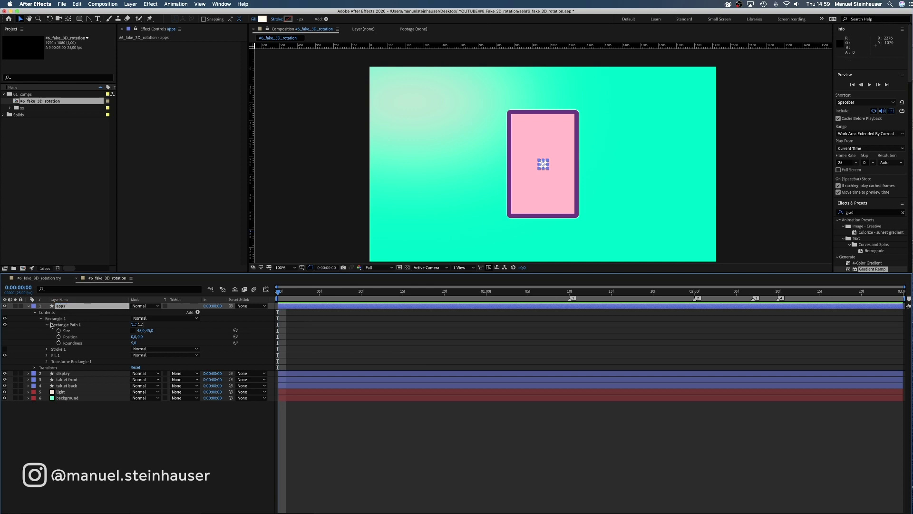
pyautogui.click(28, 307)
# Move the apps square to the top of the pink display and duplicate it into an evenly spaced row of five.
pyautogui.click(284, 267)
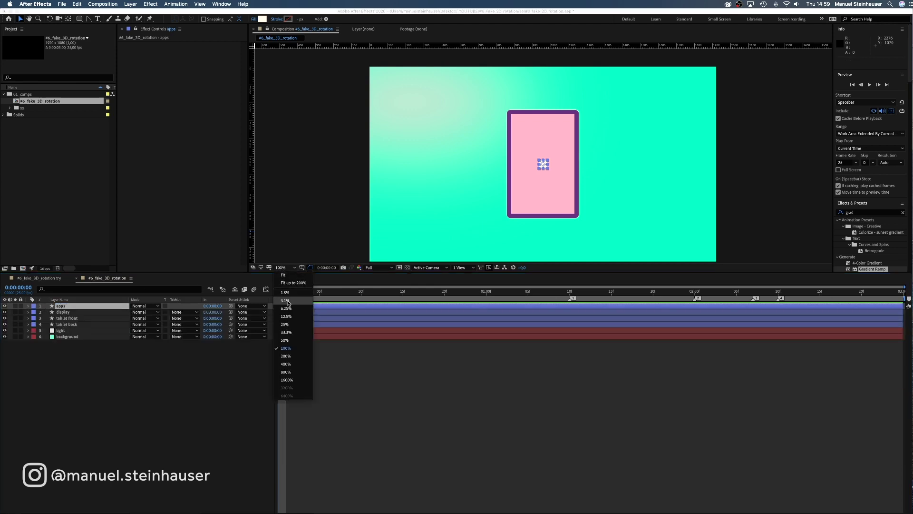
pyautogui.click(295, 365)
pyautogui.moveTo(473, 147); pyautogui.dragTo(487, 236)
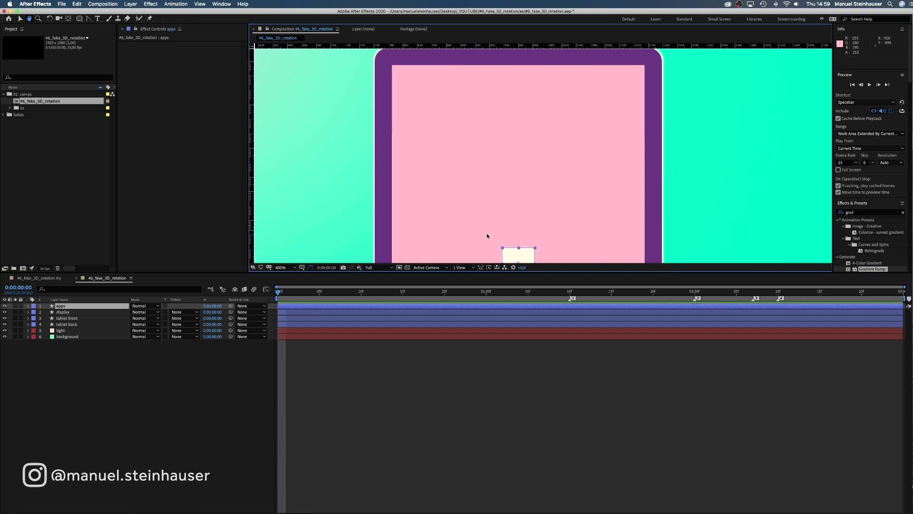
pyautogui.click(28, 306)
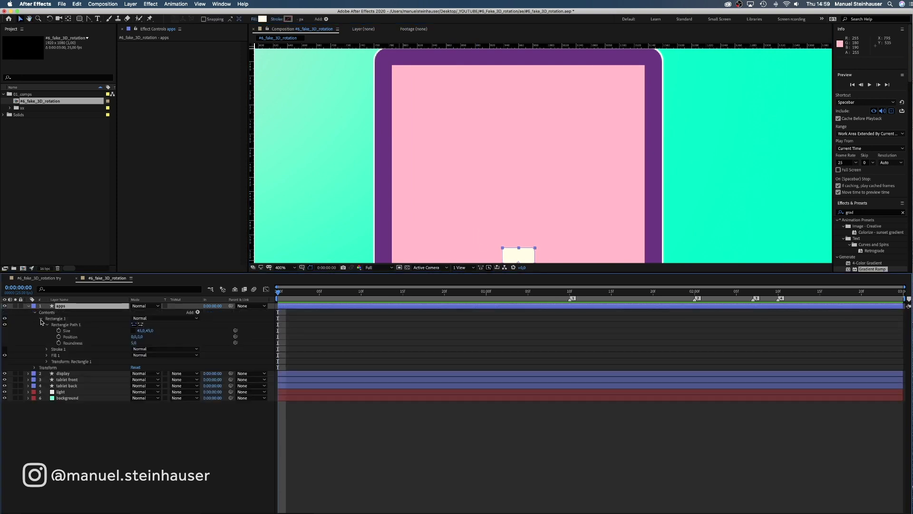
pyautogui.click(41, 318)
pyautogui.click(58, 318)
pyautogui.moveTo(518, 257); pyautogui.dragTo(619, 88)
pyautogui.press('super+d')
# Duplicate the row of squares downward into three full rows plus a fourth row of three, and save the project.
pyautogui.press('super+d')
pyautogui.press('super+d')
pyautogui.press('super+d')
pyautogui.keyDown('shift'); pyautogui.click(58, 343); pyautogui.keyUp('shift')
pyautogui.press('super+d')
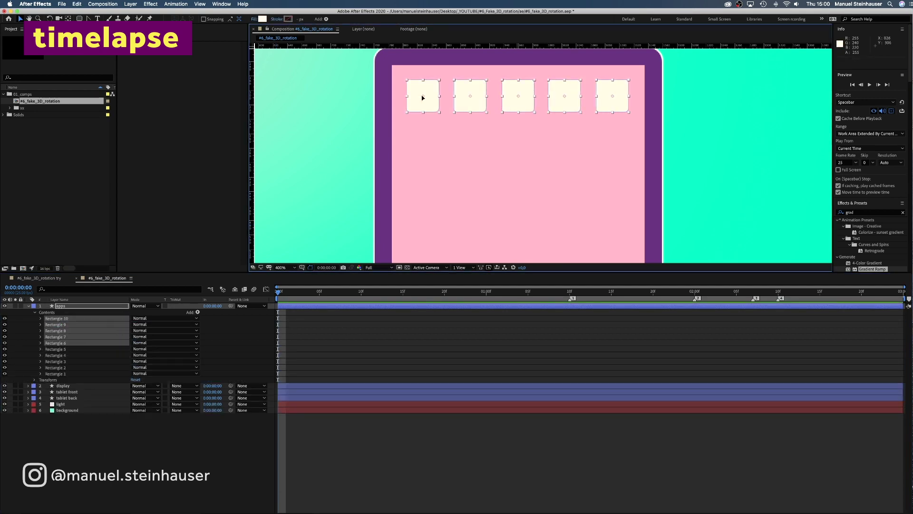
pyautogui.moveTo(422, 98); pyautogui.dragTo(423, 238)
pyautogui.press('super+d')
pyautogui.keyDown('super'); pyautogui.click(57, 318); pyautogui.keyUp('super')
pyautogui.keyDown('super'); pyautogui.click(56, 325); pyautogui.keyUp('super')
pyautogui.press('super+d')
pyautogui.click(282, 268)
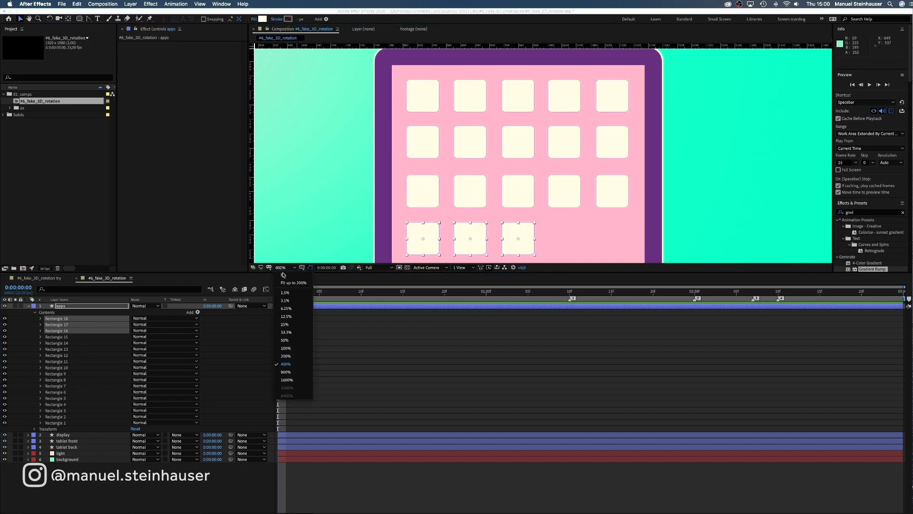
pyautogui.click(286, 348)
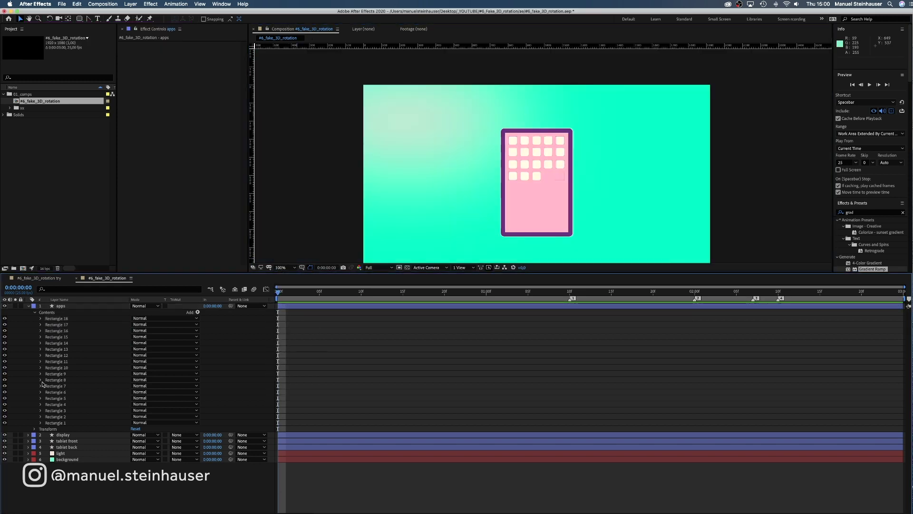
pyautogui.click(28, 306)
pyautogui.press('super+s')
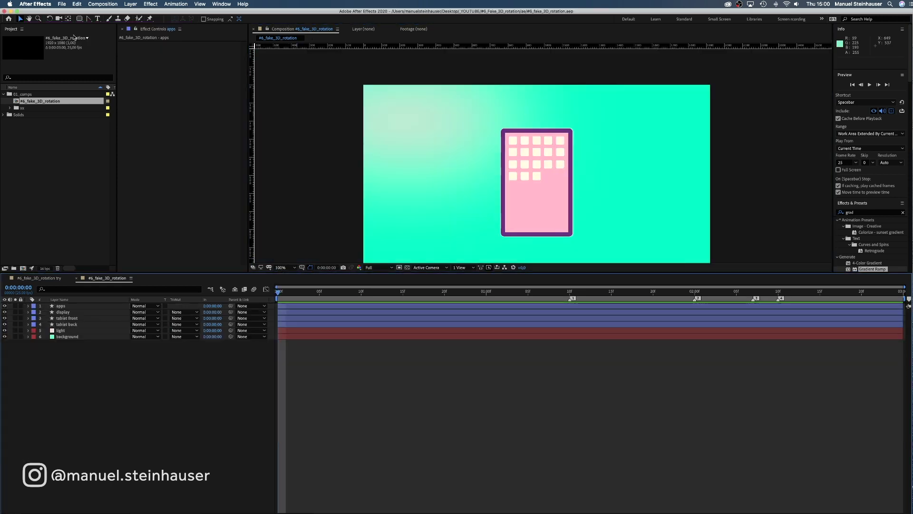
# Draw a tall, narrow vertical rectangle across the tablet's left half, extending past both ends, and name its layer reflections.
pyautogui.click(80, 19)
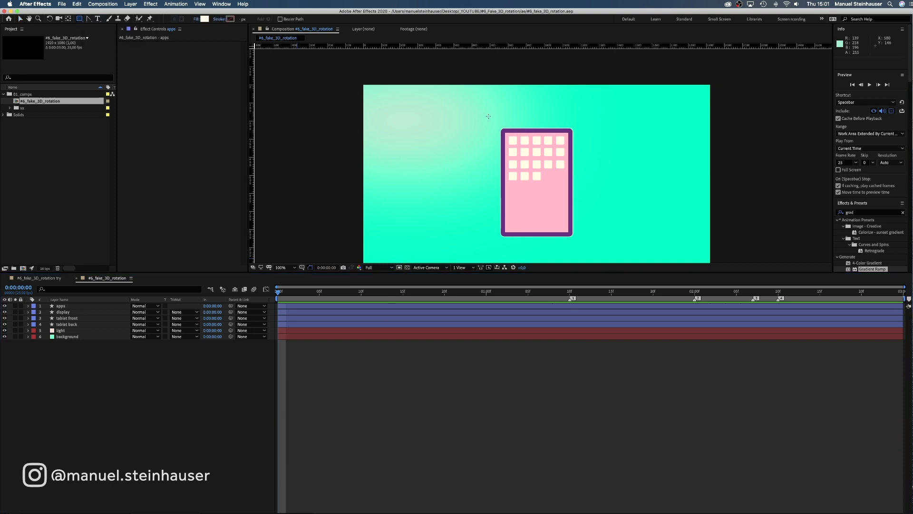
pyautogui.moveTo(518, 111)
pyautogui.mouseDown()
pyautogui.moveTo(534, 264)
pyautogui.moveTo(527, 259)
pyautogui.mouseUp()
pyautogui.click(73, 306)
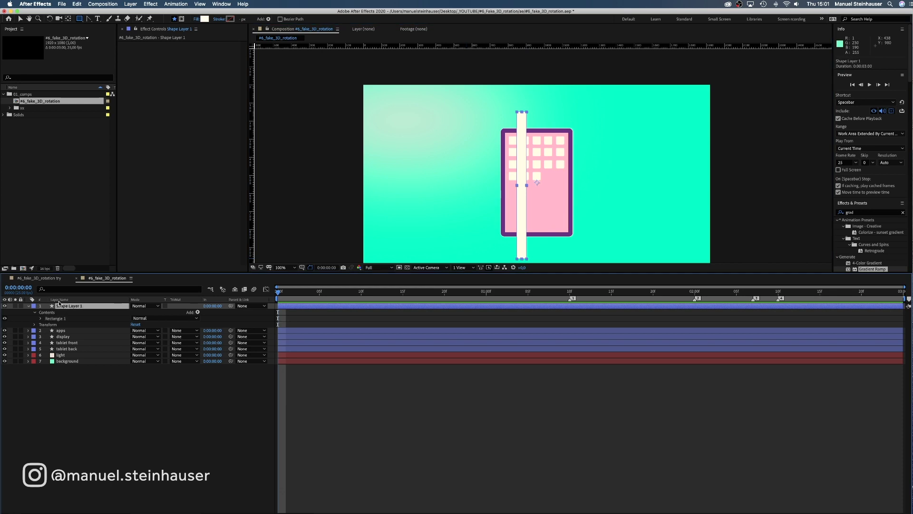
pyautogui.press('Return')
pyautogui.write('r')
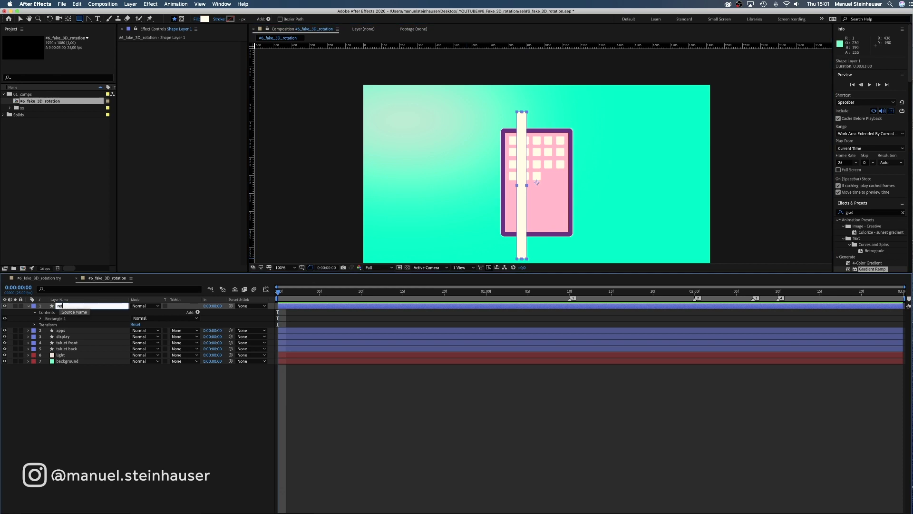
pyautogui.write('eflections')
pyautogui.press('Return')
# Convert the reflections layer's rectangle path to a Bezier path.
pyautogui.click(41, 318)
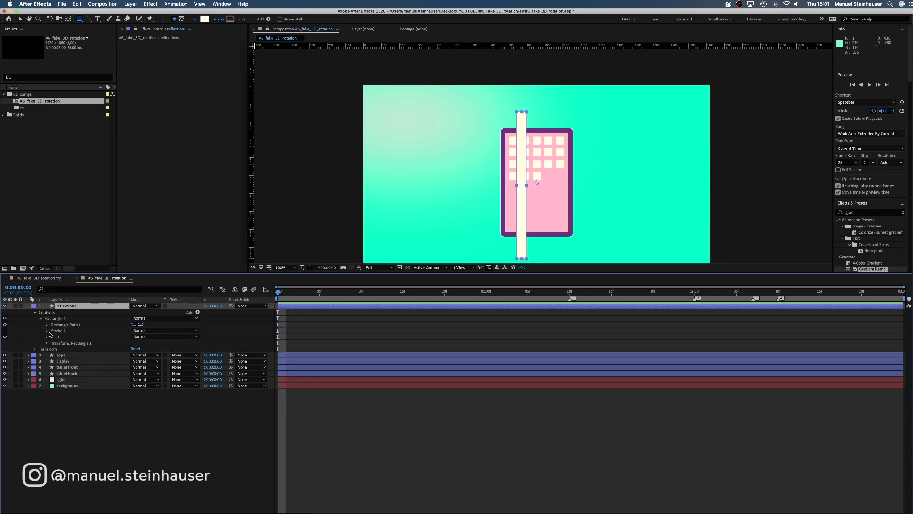
pyautogui.click(71, 325)
pyautogui.rightClick(71, 325)
pyautogui.click(90, 348)
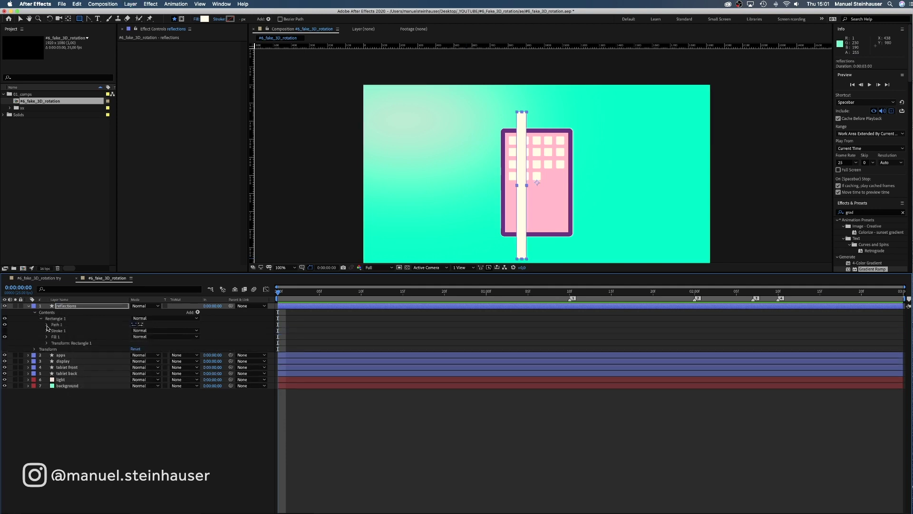
# Slant the reflection bar diagonally by shifting its upper end right and its lower end left, and widen it slightly.
pyautogui.click(47, 324)
pyautogui.click(67, 332)
pyautogui.press('v')
pyautogui.moveTo(504, 98); pyautogui.dragTo(565, 113)
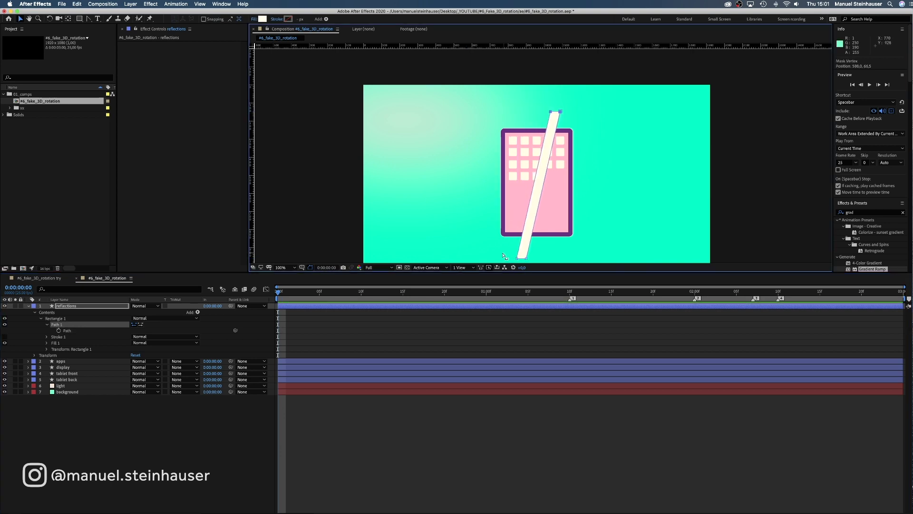
pyautogui.scroll(-2, 515, 245)
pyautogui.moveTo(527, 251); pyautogui.dragTo(482, 249)
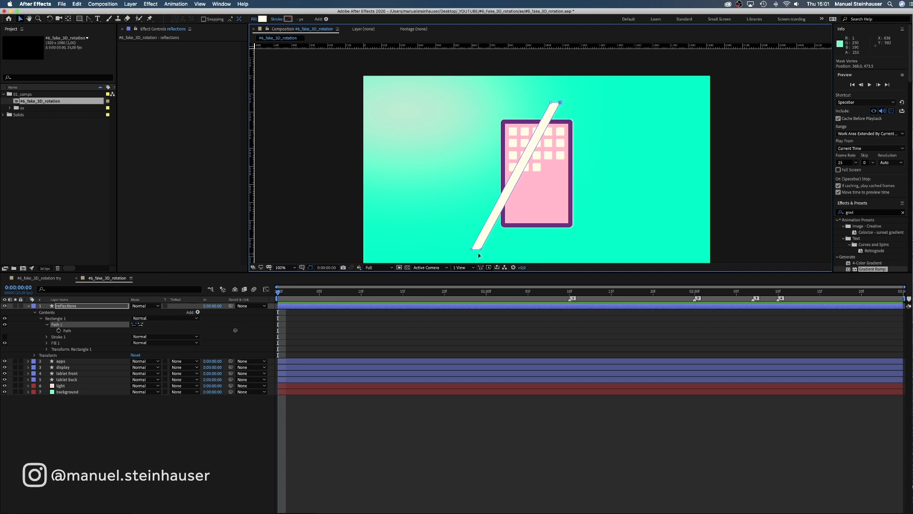
pyautogui.moveTo(481, 249); pyautogui.dragTo(485, 250)
pyautogui.click(41, 318)
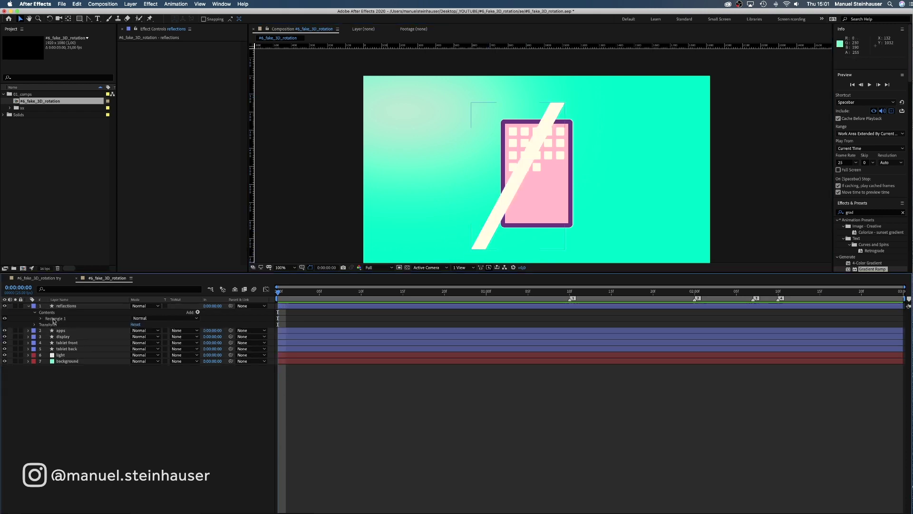
# Set the diagonal bar's fill color to RGB 240, 230, 250.
pyautogui.click(54, 318)
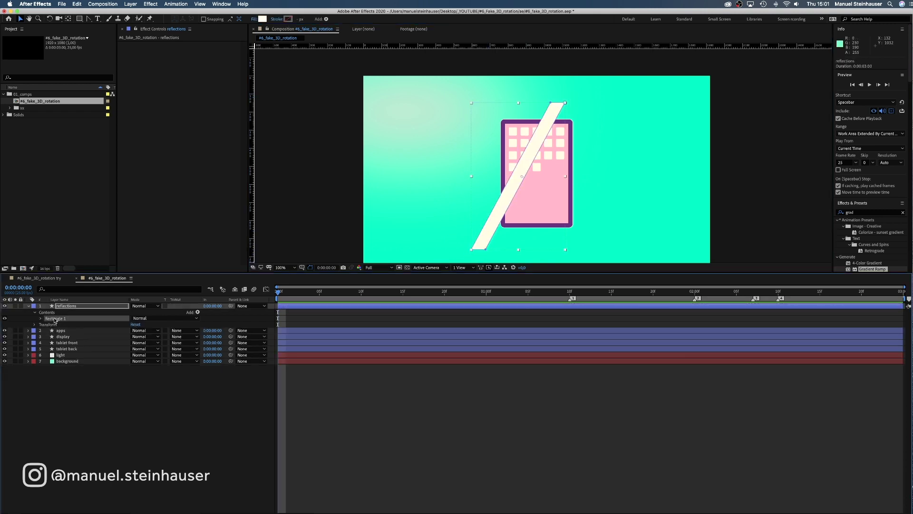
pyautogui.click(261, 19)
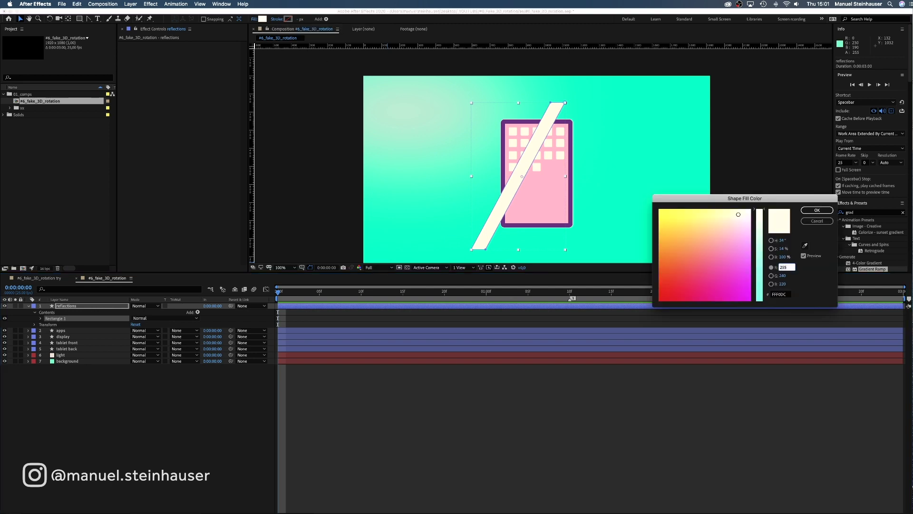
pyautogui.write('240')
pyautogui.press('Tab')
pyautogui.write('230')
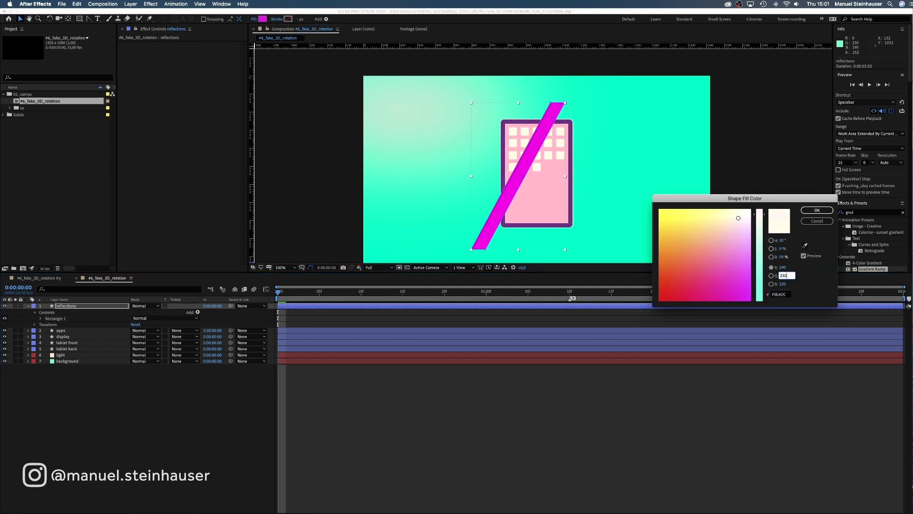
pyautogui.press('Tab')
pyautogui.write('255')
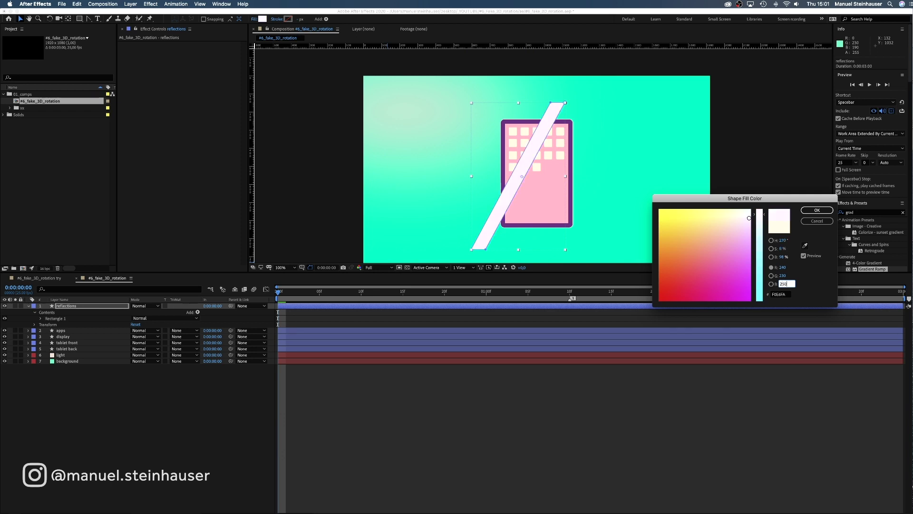
pyautogui.press('Return')
# Duplicate the diagonal bar, shift the copy's path to the right and narrow it into a thin parallel stripe.
pyautogui.click(57, 318)
pyautogui.press('super+d')
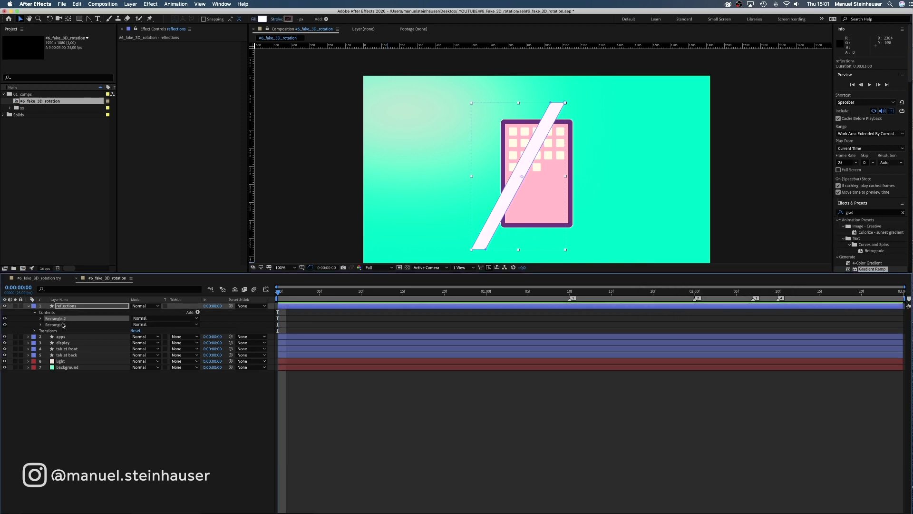
pyautogui.click(41, 318)
pyautogui.click(48, 324)
pyautogui.click(67, 331)
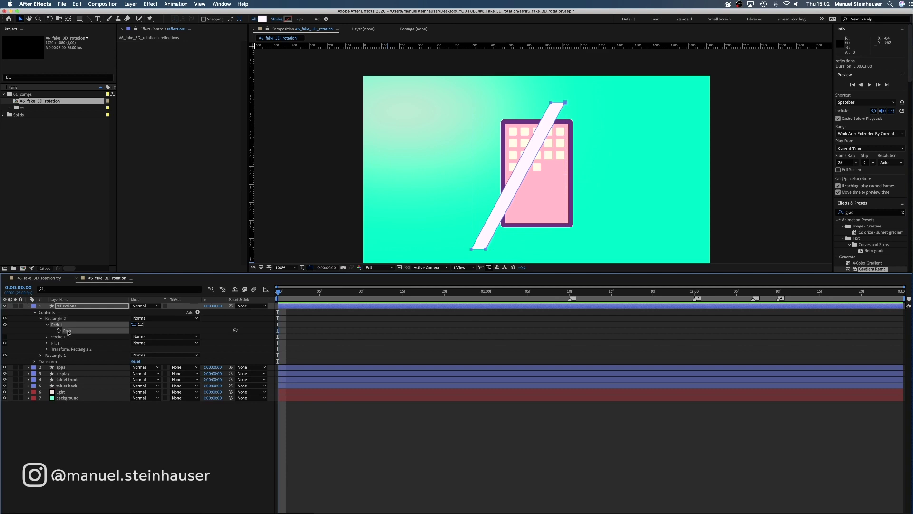
pyautogui.moveTo(549, 104); pyautogui.dragTo(580, 108)
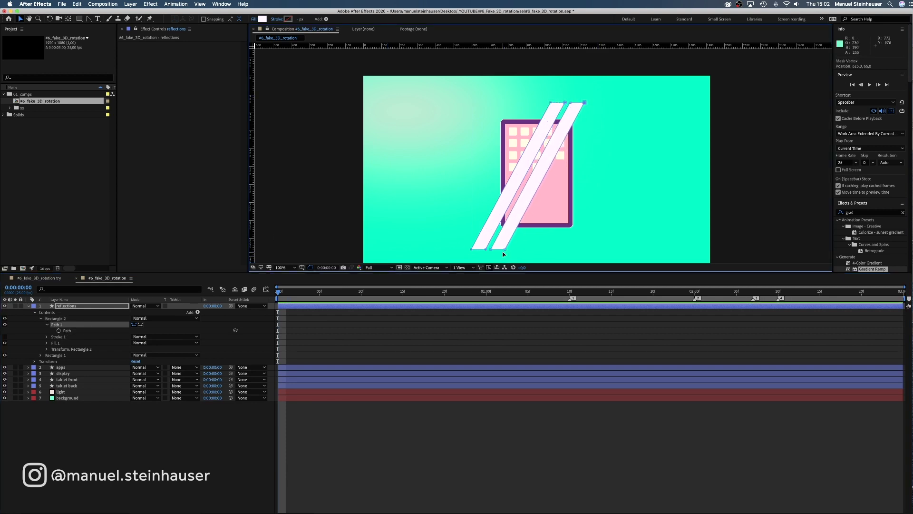
pyautogui.moveTo(505, 248); pyautogui.dragTo(494, 248)
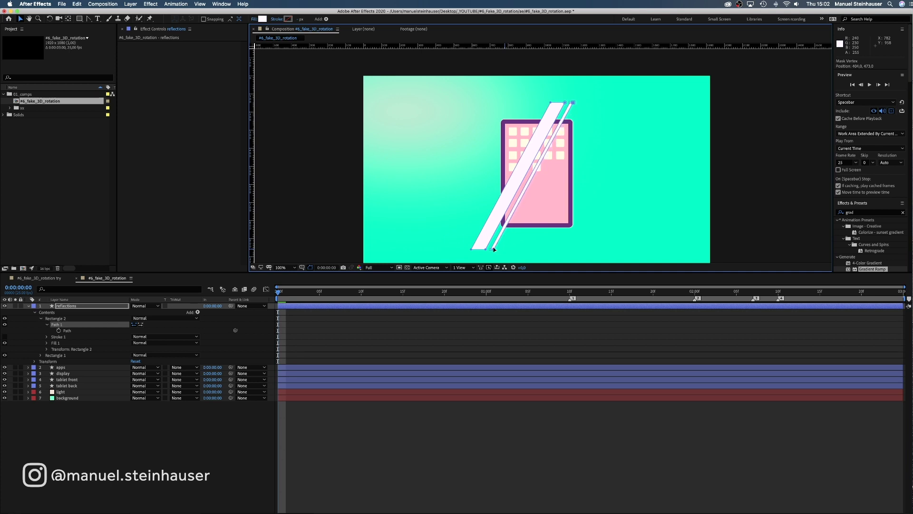
# Duplicate the thin stripe and shift the copy's path slightly to the right as a third parallel stripe.
pyautogui.click(54, 318)
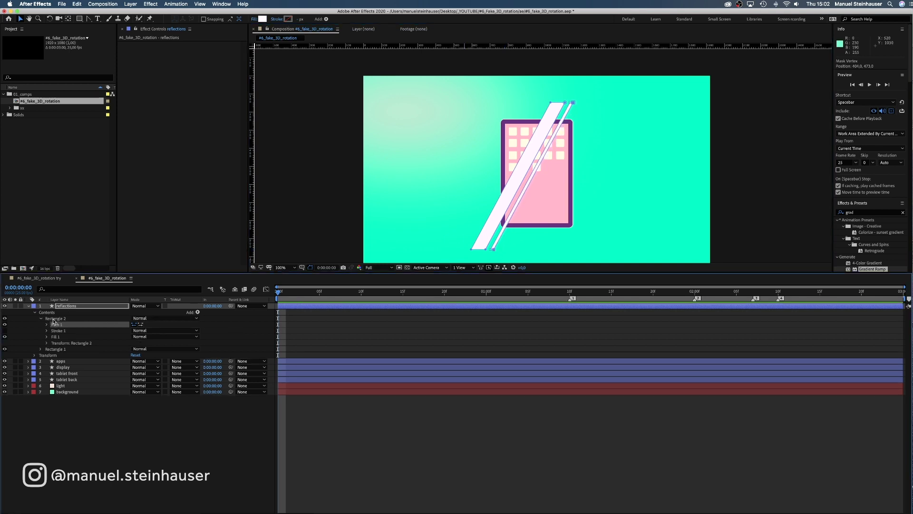
pyautogui.hotkey('ctrl', 'd')
pyautogui.click(40, 319)
pyautogui.click(46, 325)
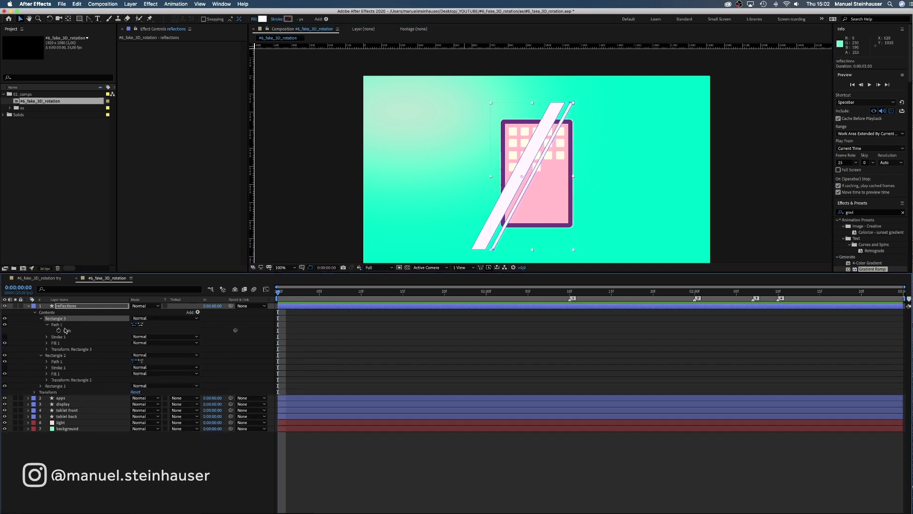
pyautogui.click(67, 331)
pyautogui.moveTo(576, 102); pyautogui.dragTo(580, 104)
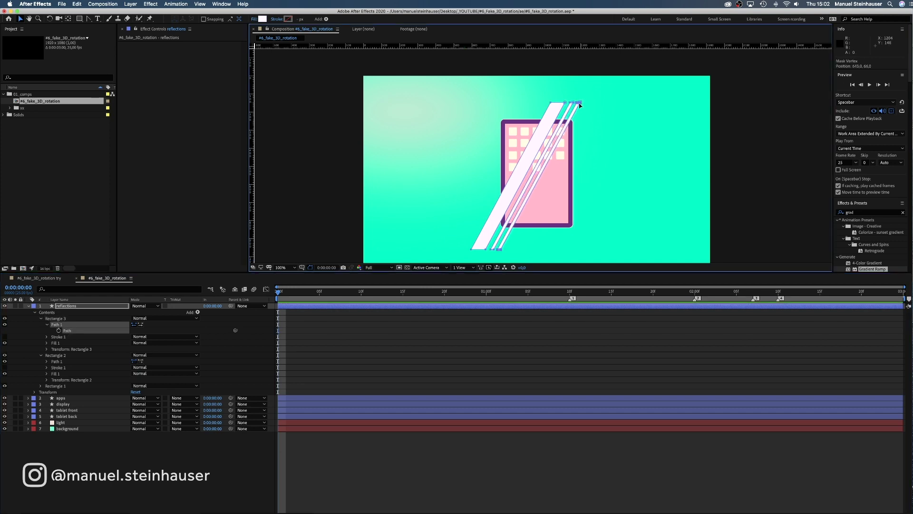
pyautogui.click(41, 318)
pyautogui.click(41, 324)
# Duplicate all three diagonal stripes and move the copies right, across the tablet's lower right corner.
pyautogui.click(55, 319)
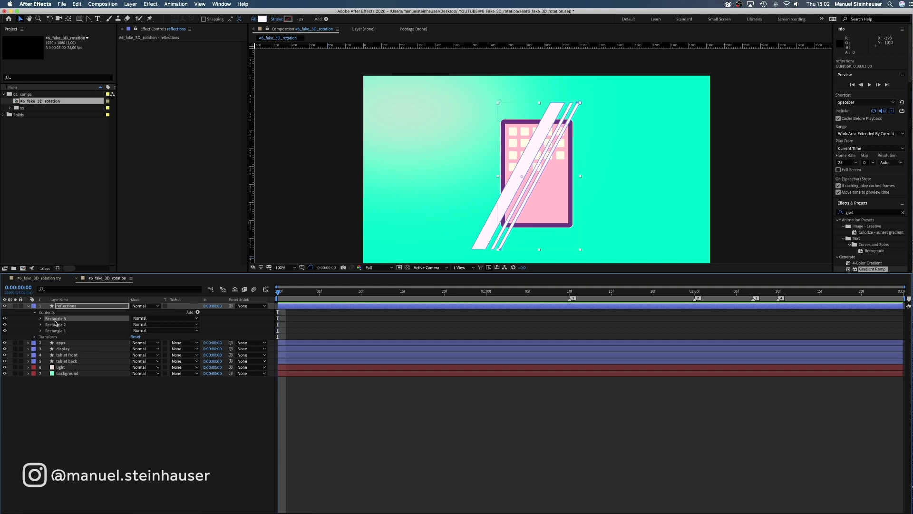
pyautogui.press('super+d')
pyautogui.moveTo(57, 324); pyautogui.dragTo(58, 321)
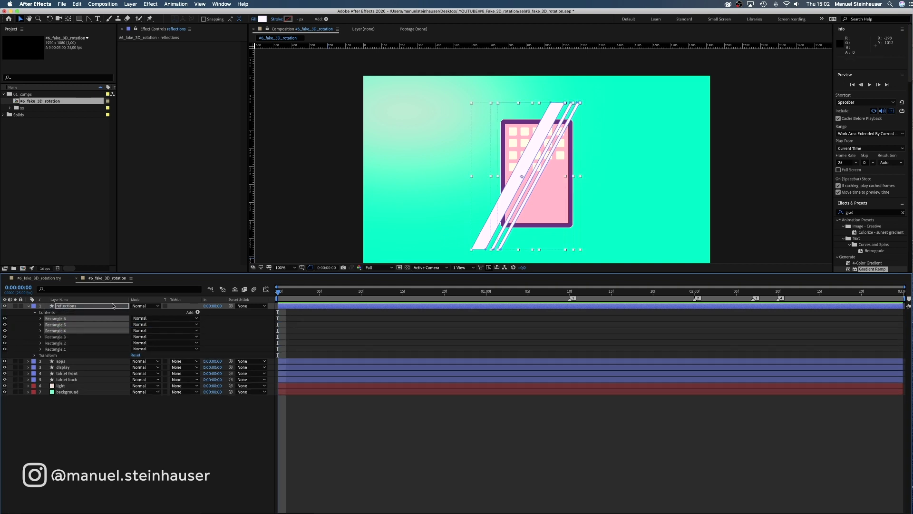
pyautogui.moveTo(539, 149); pyautogui.dragTo(615, 148)
# Set the reflections layer's blending mode to Overlay.
pyautogui.click(64, 307)
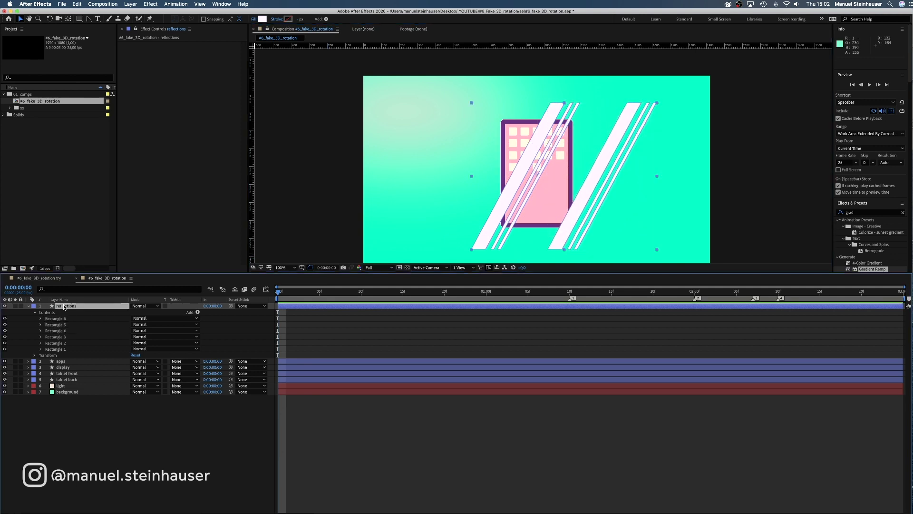
pyautogui.click(151, 306)
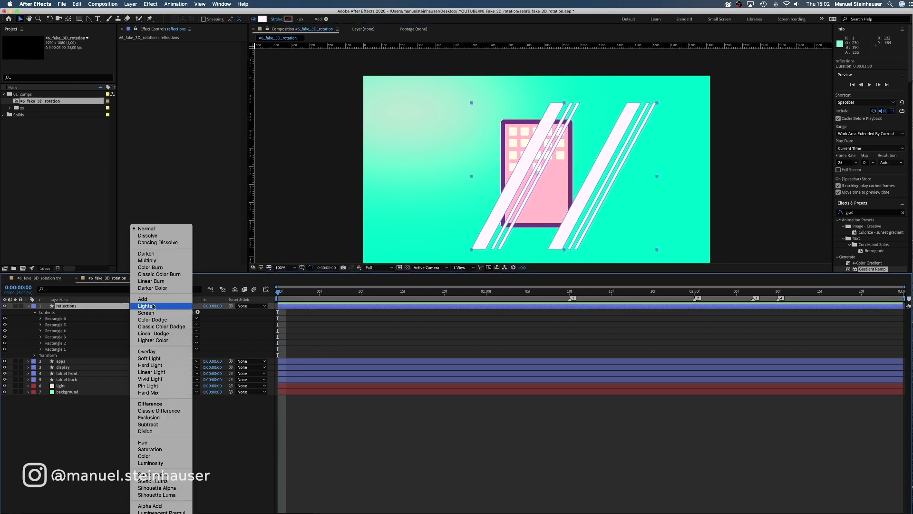
pyautogui.click(153, 351)
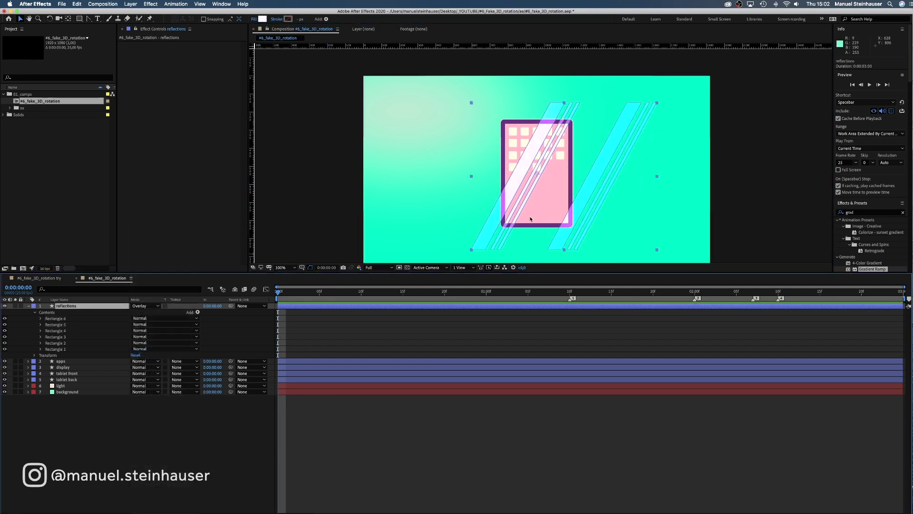
# Apply the Set Matte effect to the reflections layer and take the matte from the display layer.
pyautogui.click(860, 213)
pyautogui.write('set')
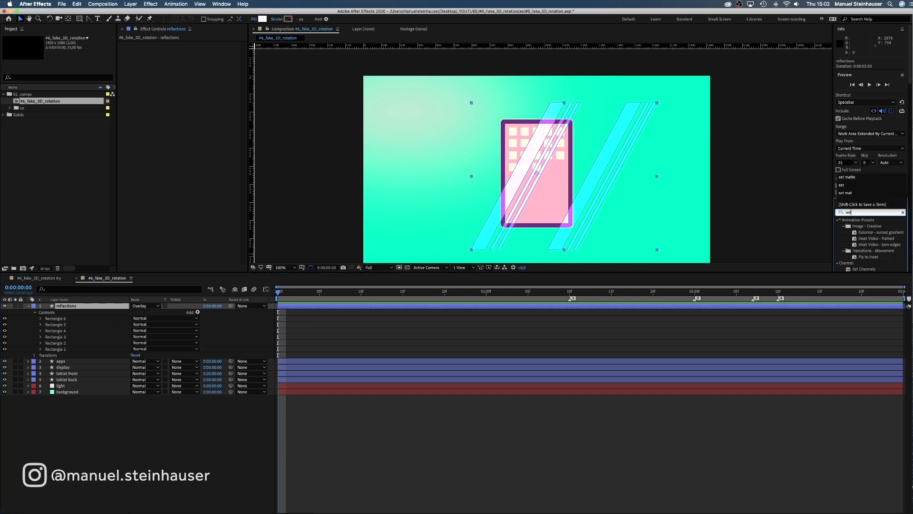
pyautogui.write(' matt')
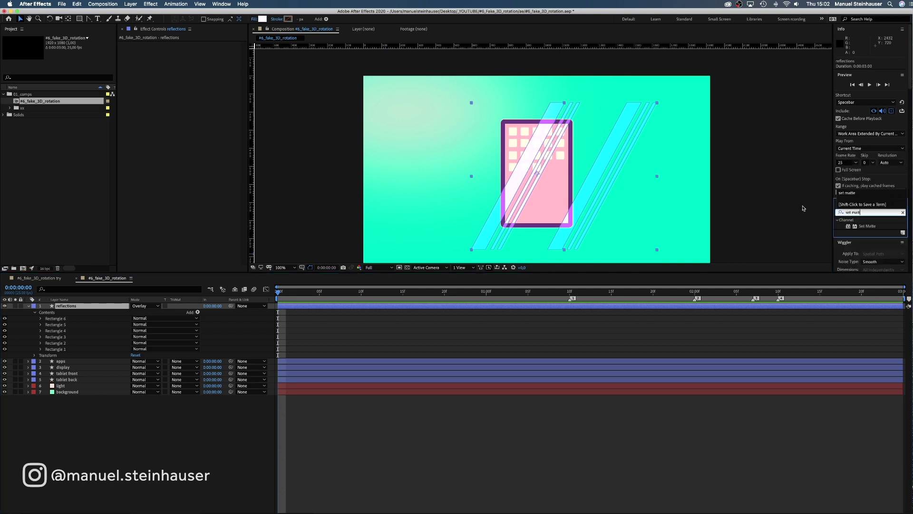
pyautogui.moveTo(851, 227); pyautogui.dragTo(200, 67)
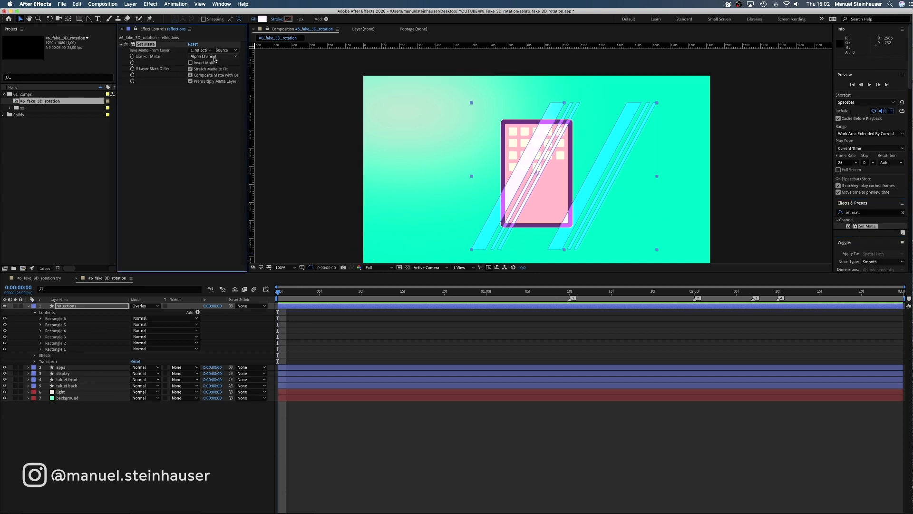
pyautogui.click(204, 51)
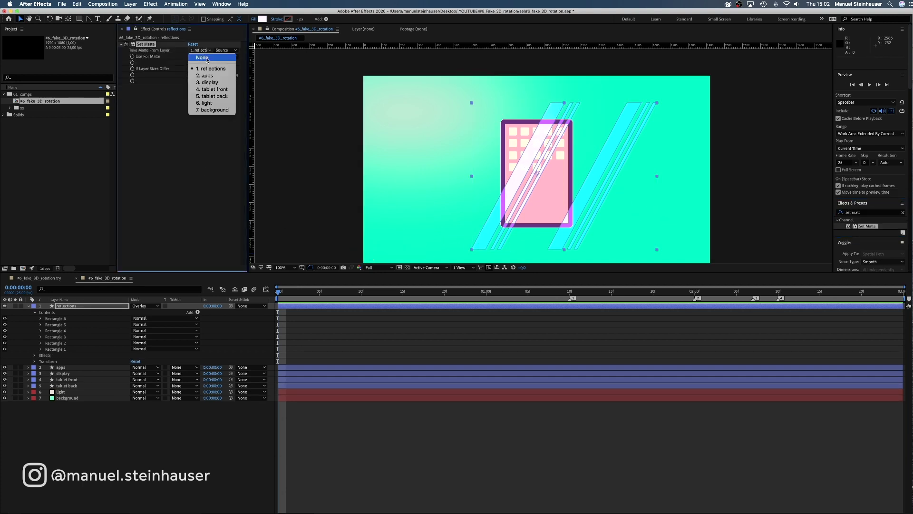
pyautogui.click(210, 83)
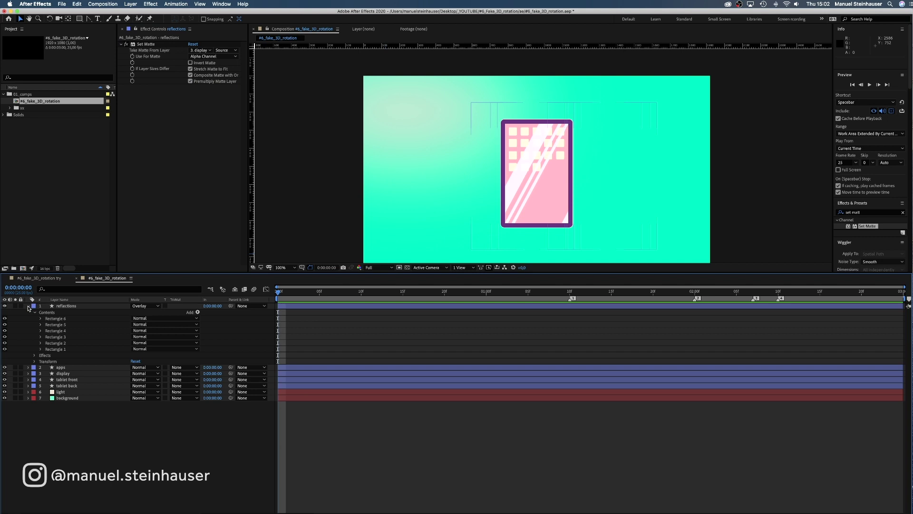
# Parent the reflections, apps and display layers to the tablet front layer.
pyautogui.press('u')
pyautogui.click(66, 307)
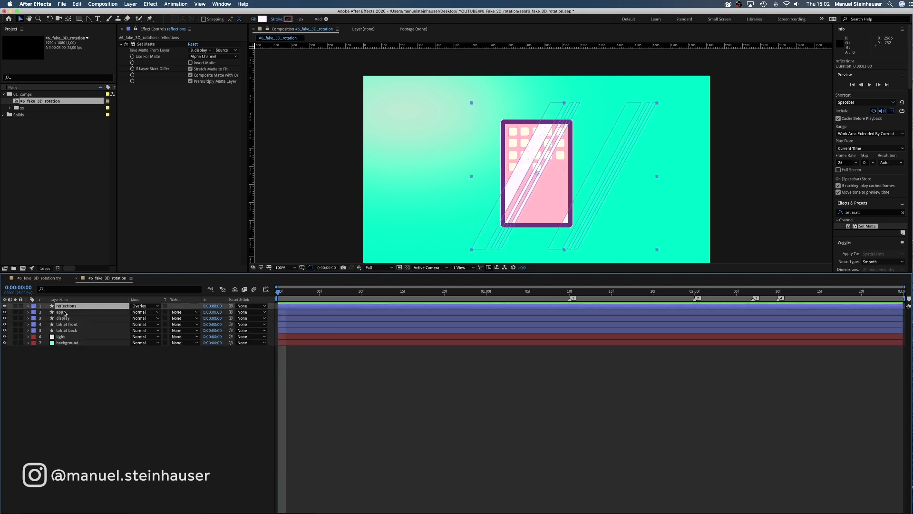
pyautogui.keyDown('shift'); pyautogui.click(65, 312); pyautogui.keyUp('shift')
pyautogui.keyDown('shift'); pyautogui.click(68, 318); pyautogui.keyUp('shift')
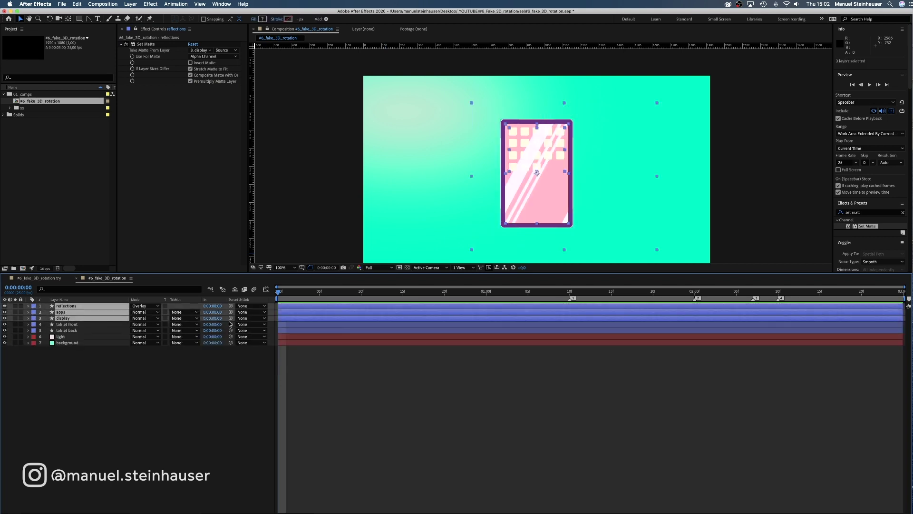
pyautogui.moveTo(230, 318); pyautogui.dragTo(109, 341)
# Duplicate the display layer, place the copy beneath tablet back and set its parent to None.
pyautogui.hotkey('ctrl', 'd')
pyautogui.click(251, 336)
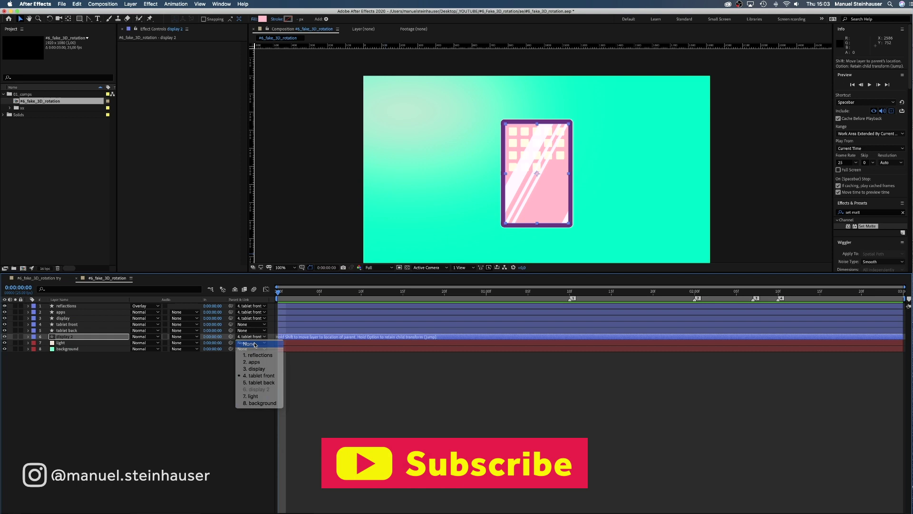
pyautogui.click(251, 343)
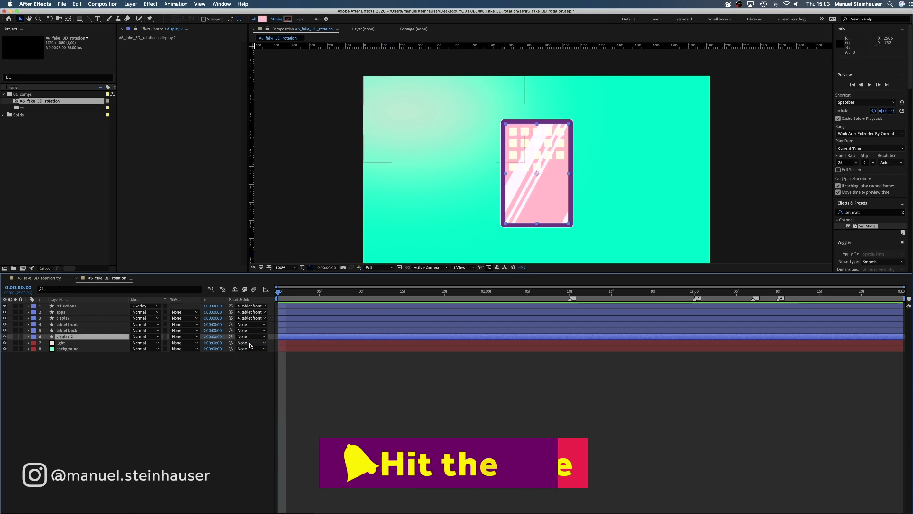
# Rename the duplicated display layer as background shape 1, give it a Pink label and expand its contents.
pyautogui.click(28, 339)
pyautogui.press('Return')
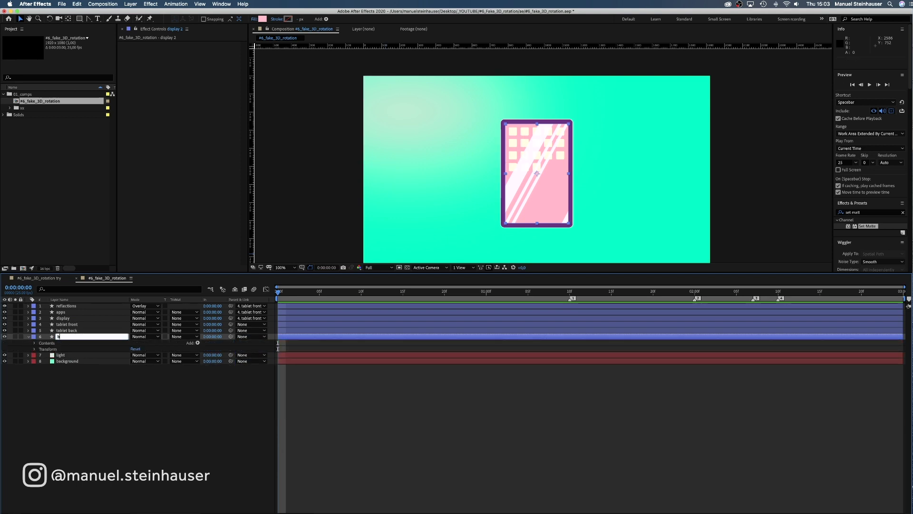
pyautogui.write('background shape 1')
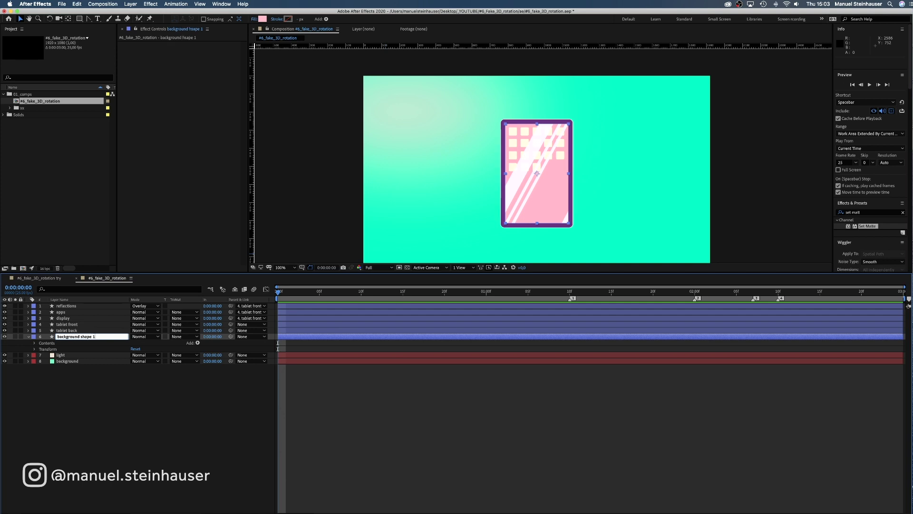
pyautogui.press('Return')
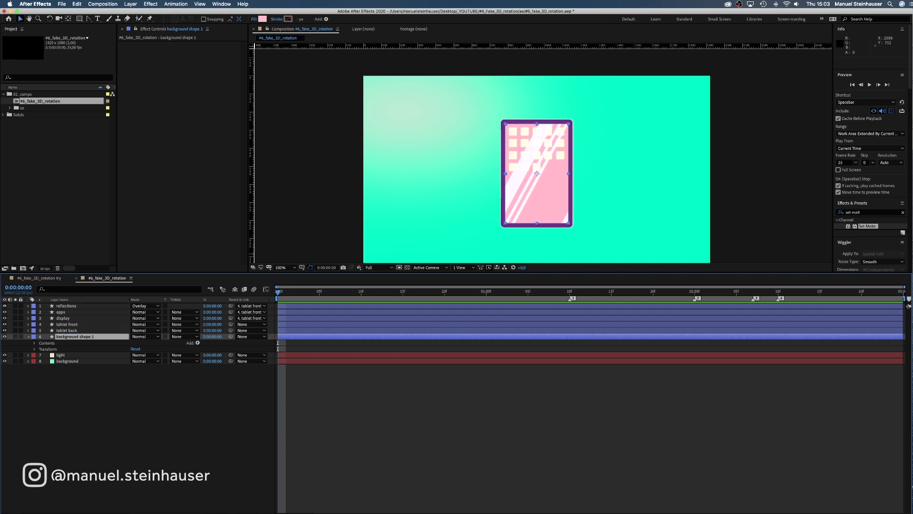
pyautogui.click(33, 337)
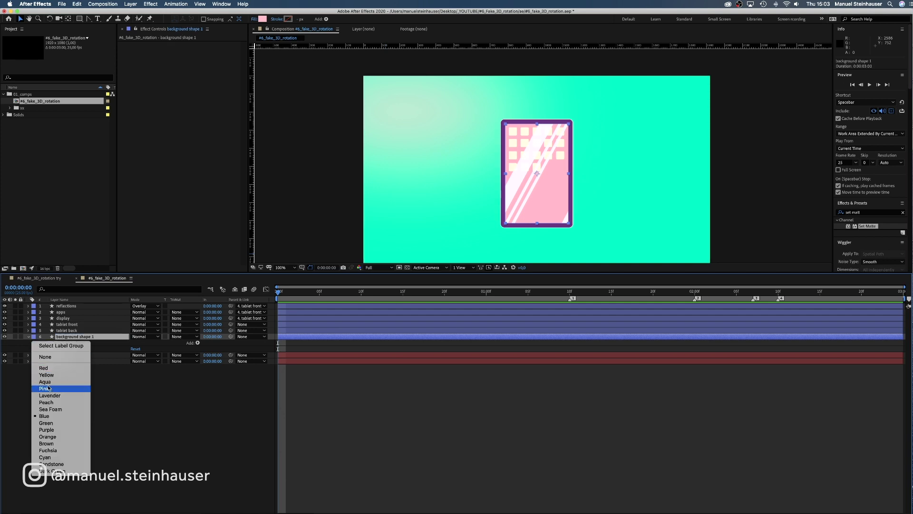
pyautogui.click(47, 389)
pyautogui.click(35, 343)
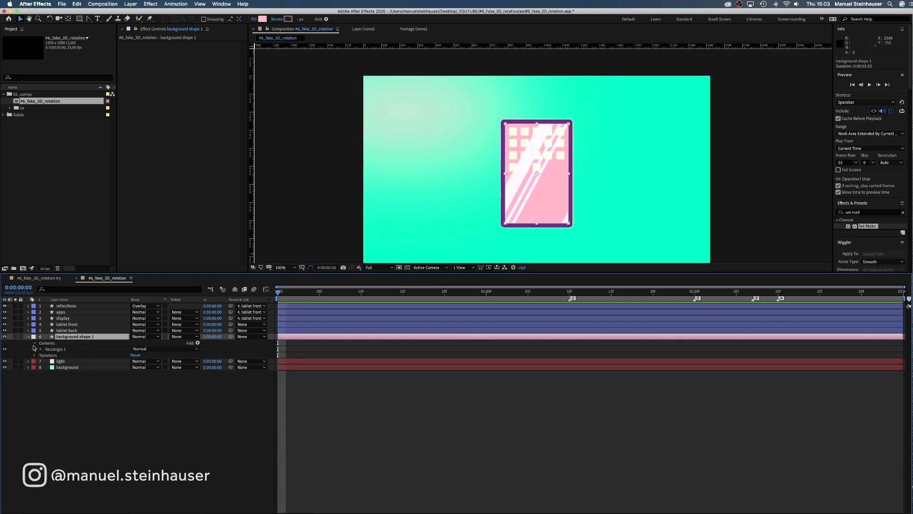
# Set the rectangle width of background shape 1 to 500 with its proportions linked.
pyautogui.click(40, 350)
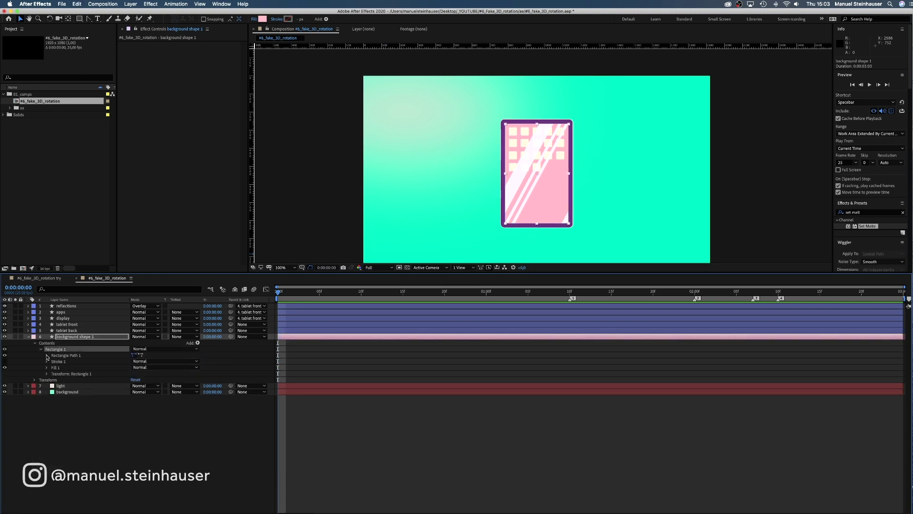
pyautogui.click(47, 355)
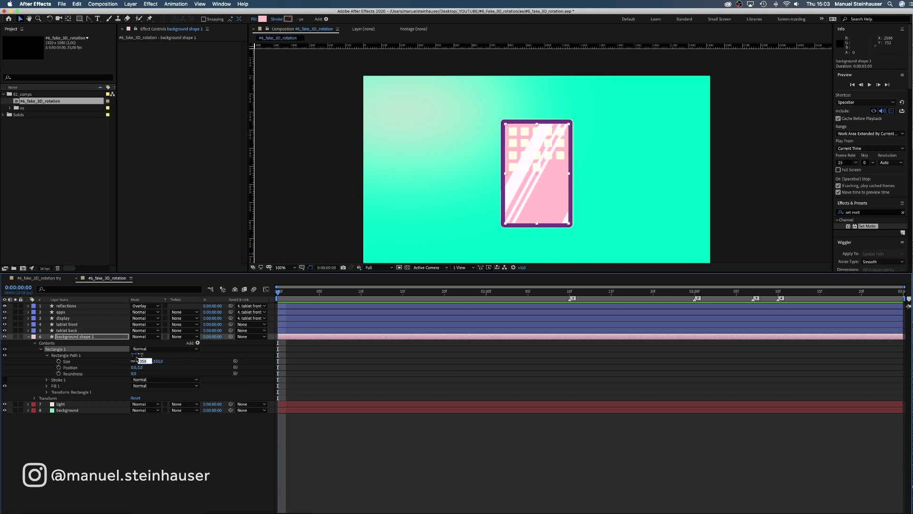
pyautogui.write('500')
pyautogui.press('Return')
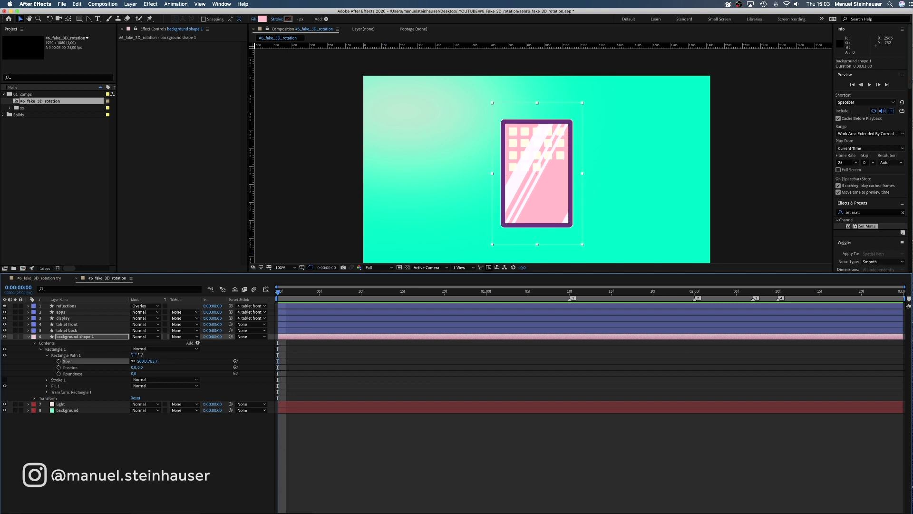
# Enable the stroke of background shape 1 and set its fill opacity to 20%.
pyautogui.click(5, 380)
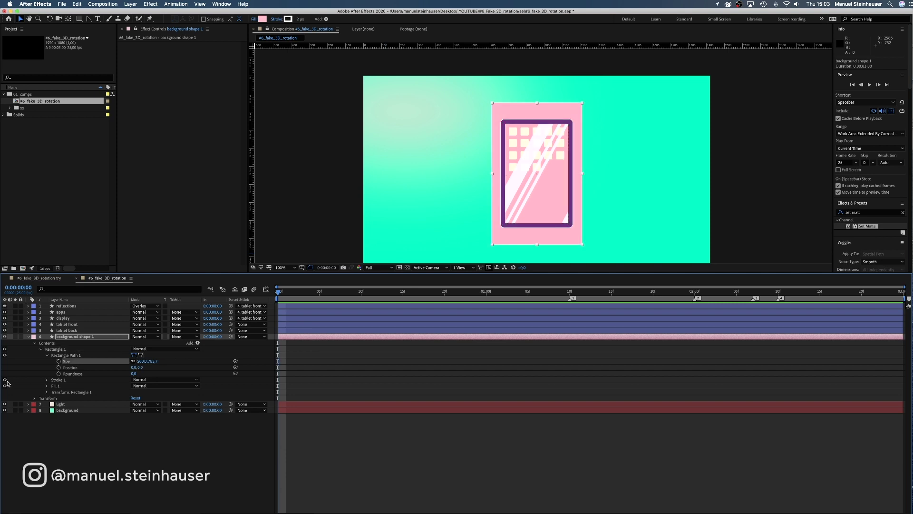
pyautogui.click(46, 386)
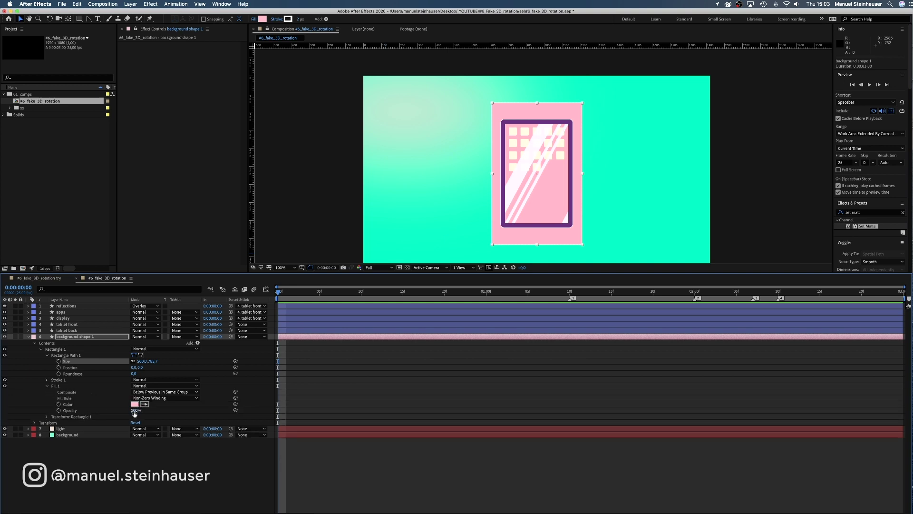
pyautogui.write('20')
pyautogui.press('Return')
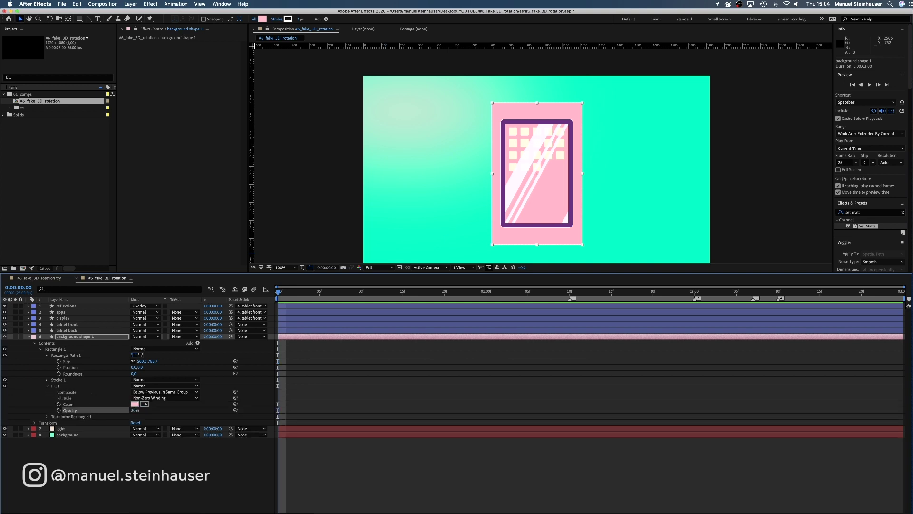
# Change the fill color of background shape 1 to RGB 240, 215, 250.
pyautogui.click(135, 405)
pyautogui.click(782, 267)
pyautogui.write('240')
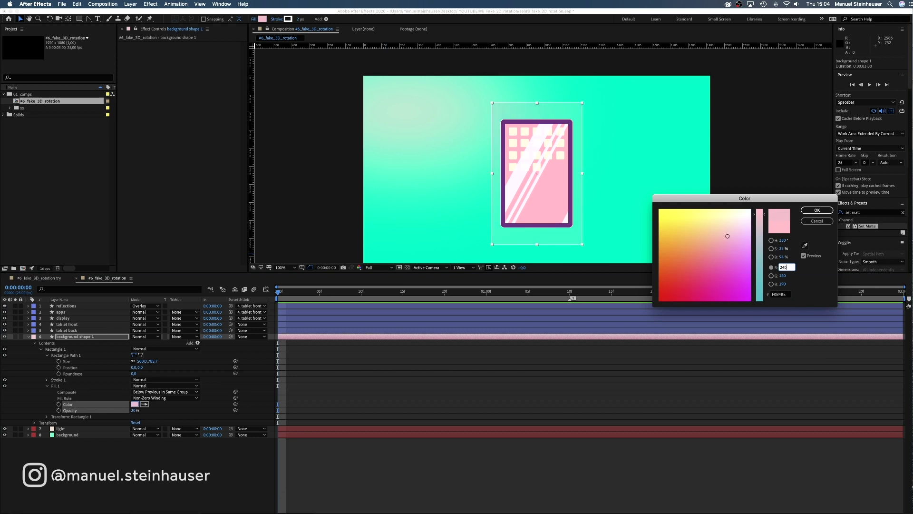
pyautogui.press('Tab')
pyautogui.write('215')
pyautogui.press('Tab')
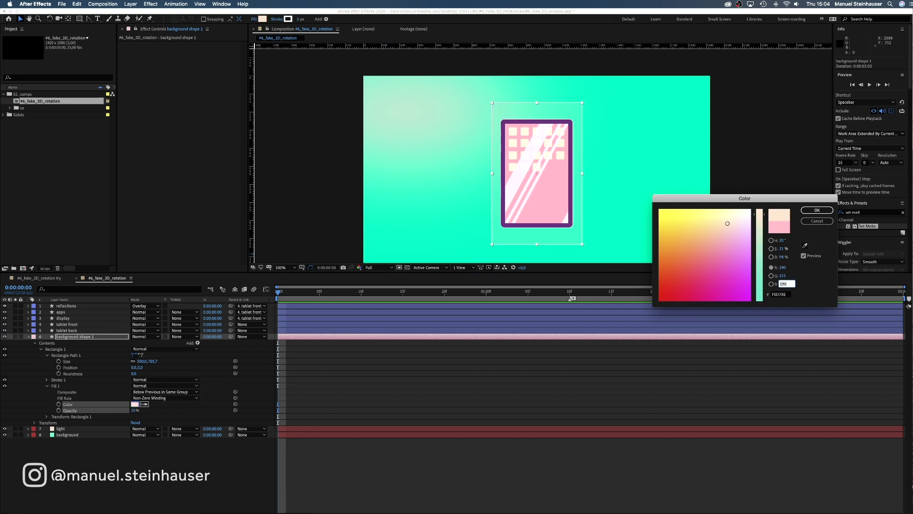
pyautogui.write('250')
pyautogui.press('Return')
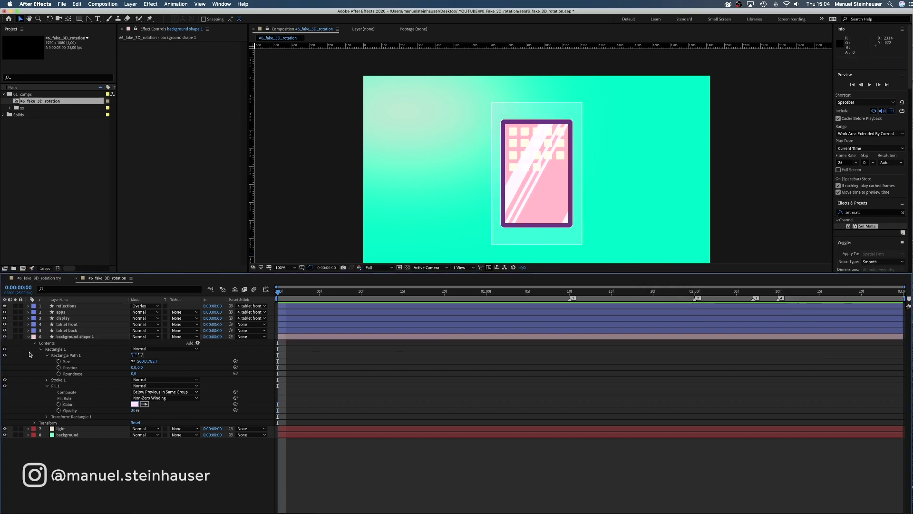
# Duplicate background shape 1, placing the copy behind the tablet's left side at about 560, 454 and the original to its right at about 1282, 582.
pyautogui.click(62, 337)
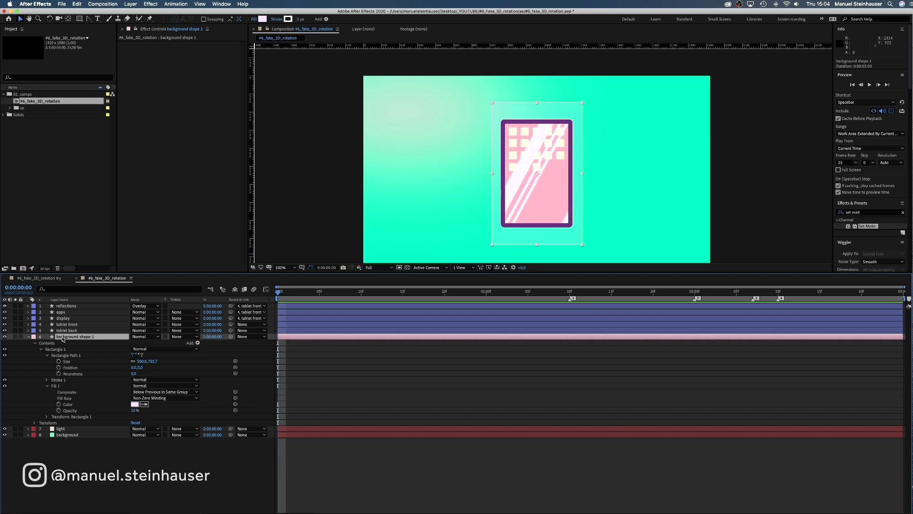
pyautogui.click(27, 337)
pyautogui.moveTo(535, 174); pyautogui.dragTo(465, 157)
pyautogui.hotkey('ctrl', 'd')
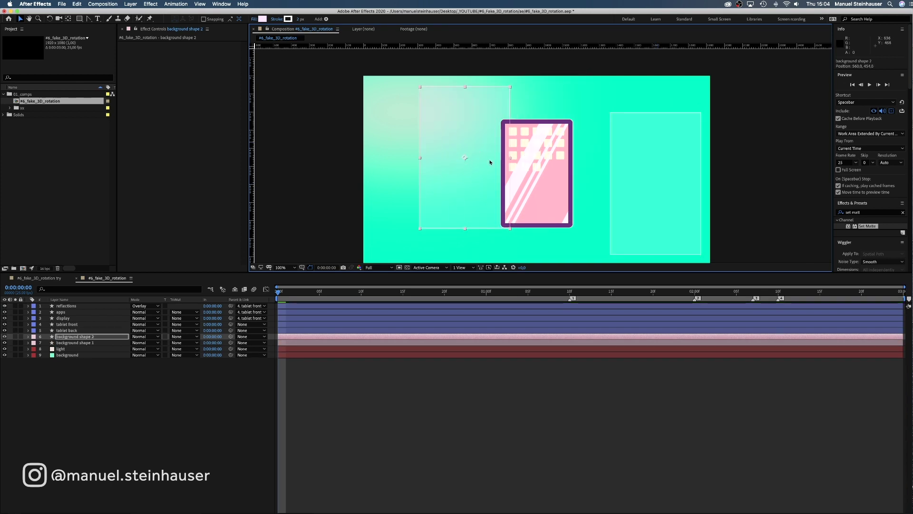
pyautogui.moveTo(675, 165); pyautogui.dragTo(613, 166)
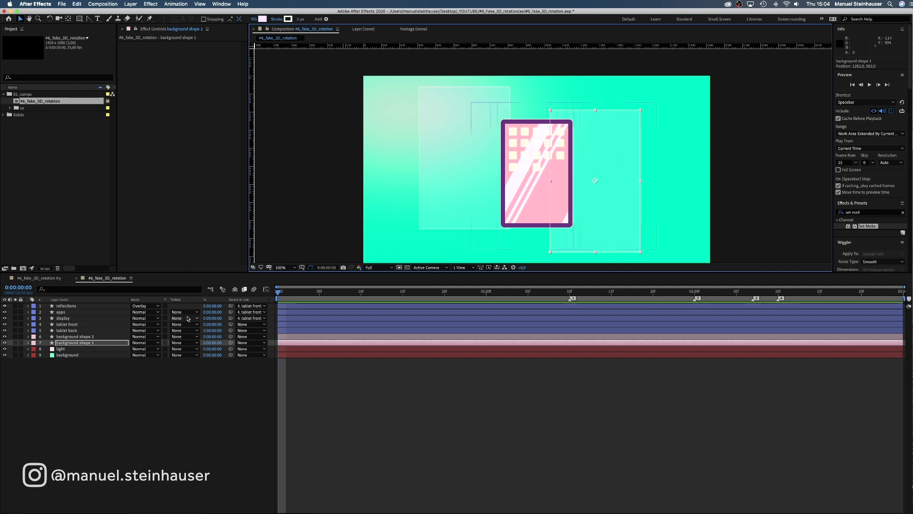
# Duplicate background shape 2 and place the copy outside the composition's left edge at about -332, 800.
pyautogui.click(74, 338)
pyautogui.press('super+d')
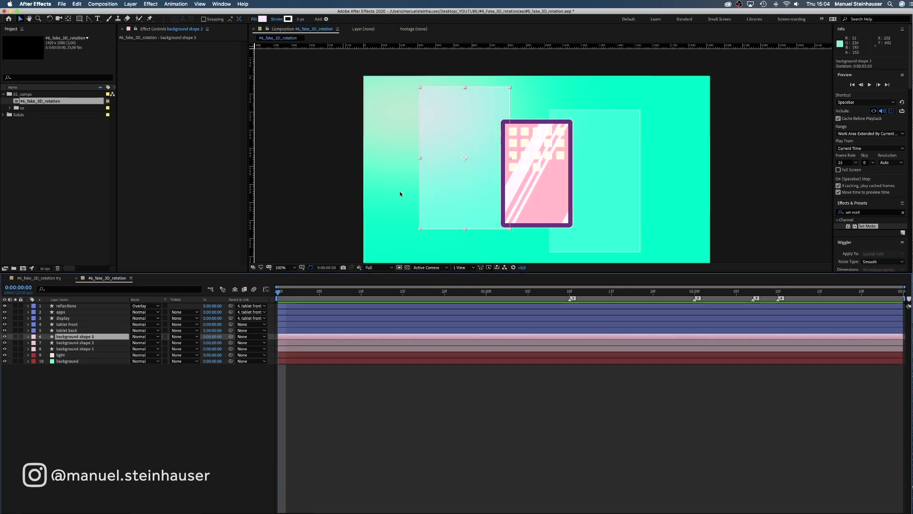
pyautogui.moveTo(464, 160); pyautogui.dragTo(299, 183)
pyautogui.moveTo(387, 177); pyautogui.dragTo(491, 147)
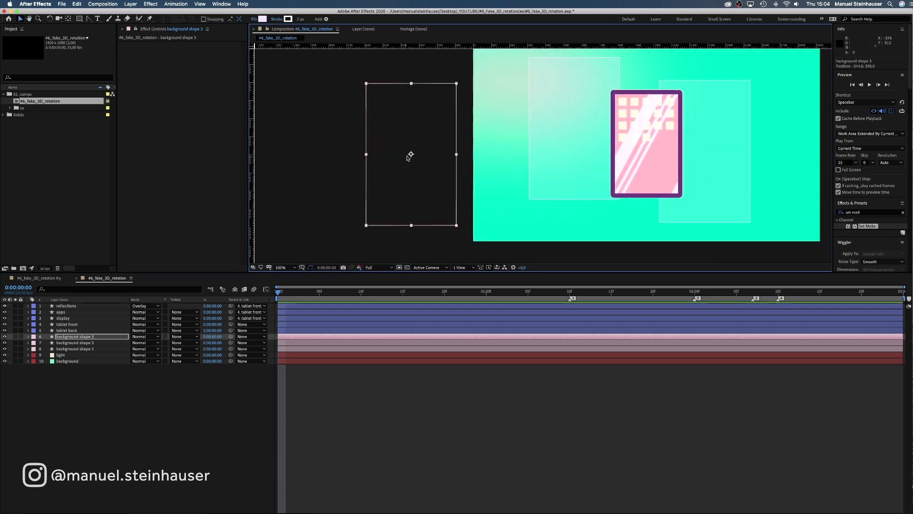
pyautogui.moveTo(410, 153); pyautogui.dragTo(417, 207)
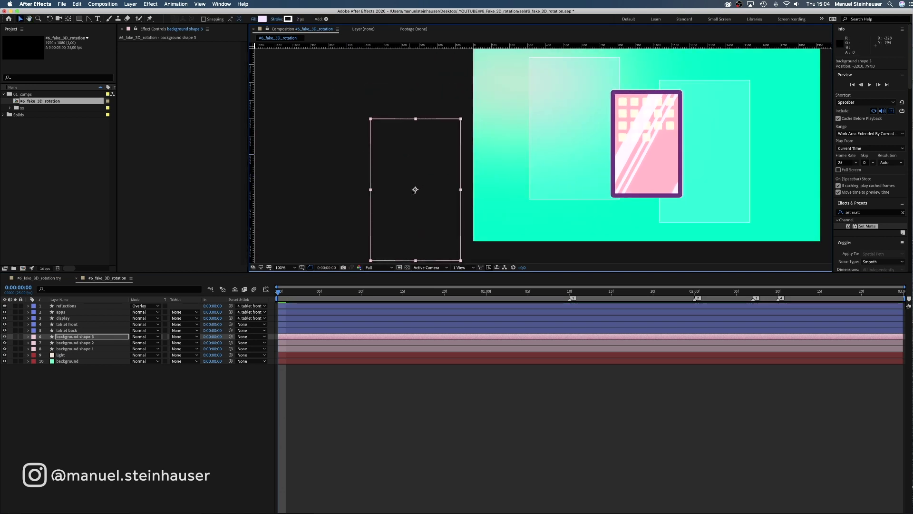
# Duplicate background shape 3 and place the copy farther left outside the composition at about -944, 382.
pyautogui.click(66, 338)
pyautogui.press('super+d')
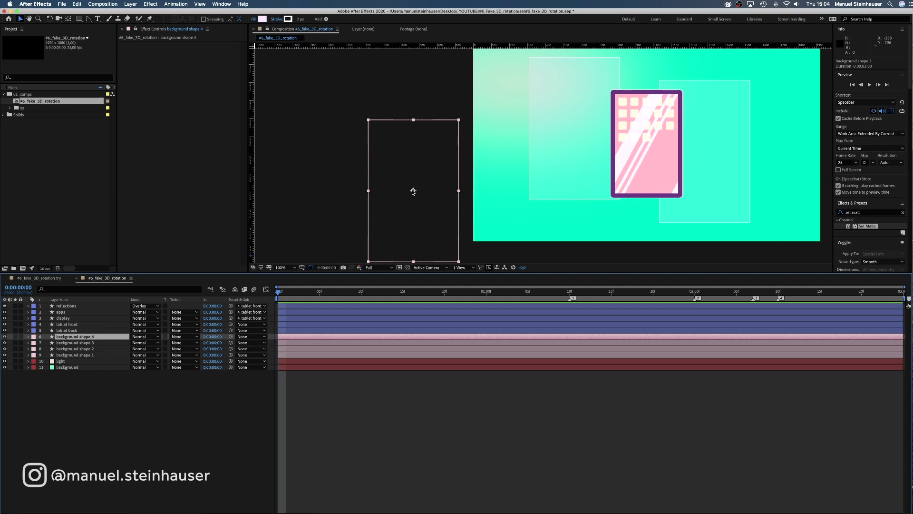
pyautogui.moveTo(413, 191); pyautogui.dragTo(302, 116)
pyautogui.press('space')
pyautogui.moveTo(572, 175); pyautogui.dragTo(448, 190)
pyautogui.press('v')
# Set Position keyframes at 0:00:00:00 for tablet front, tablet back and all four background shapes.
pyautogui.click(66, 323)
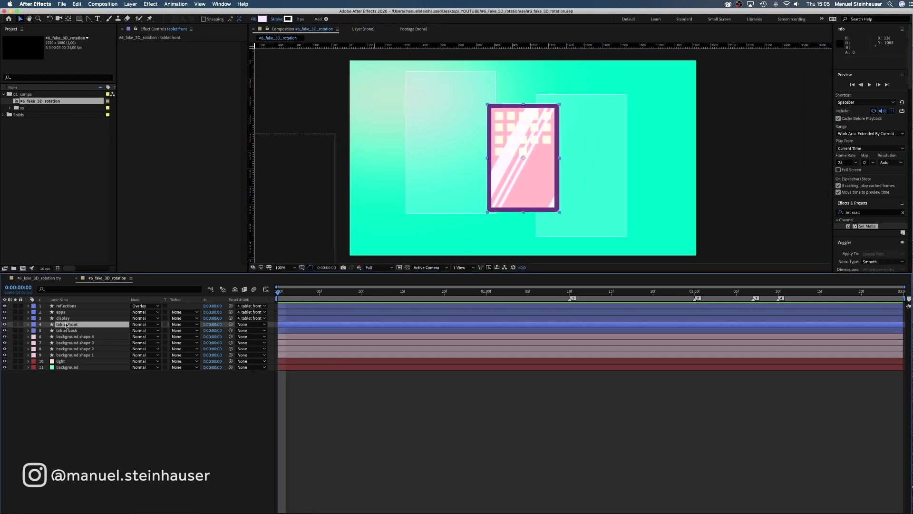
pyautogui.keyDown('shift'); pyautogui.click(65, 355); pyautogui.keyUp('shift')
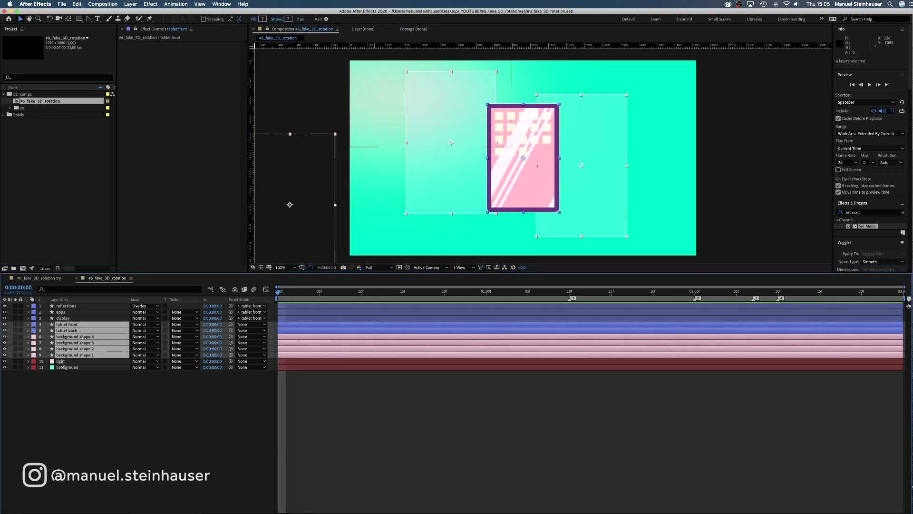
pyautogui.press('p')
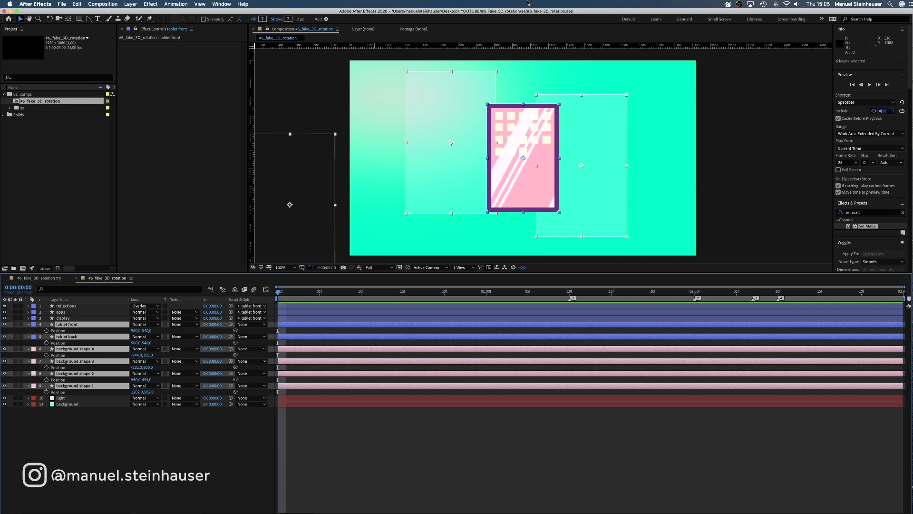
pyautogui.click(46, 342)
# Keyframe the light layer's Mask Path at 0:00:00:00 and move the mask to the composition's upper right at 0:00:01:10.
pyautogui.click(60, 398)
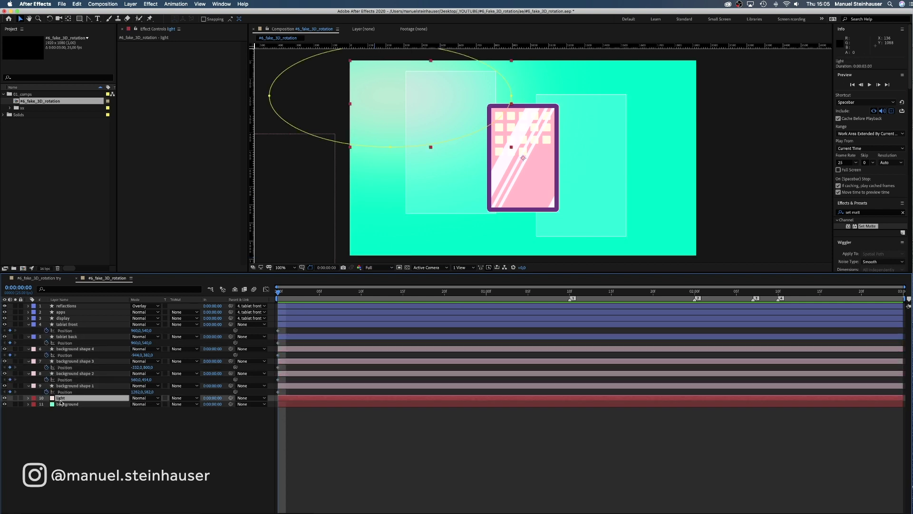
pyautogui.press('m')
pyautogui.click(53, 410)
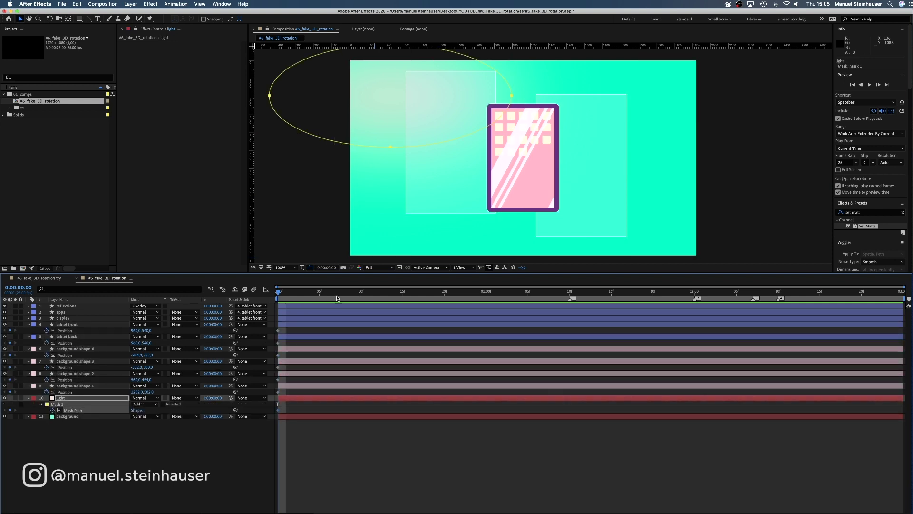
pyautogui.moveTo(323, 294); pyautogui.dragTo(569, 312)
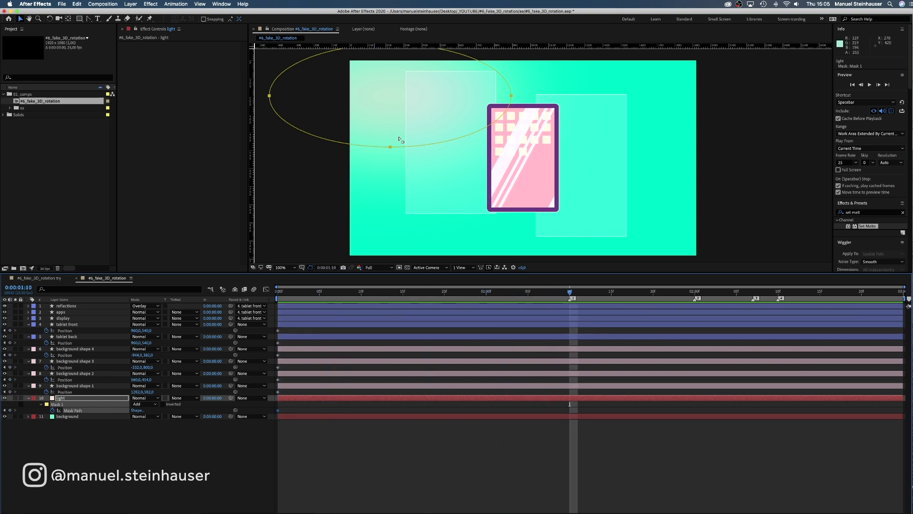
pyautogui.moveTo(393, 148); pyautogui.dragTo(657, 134)
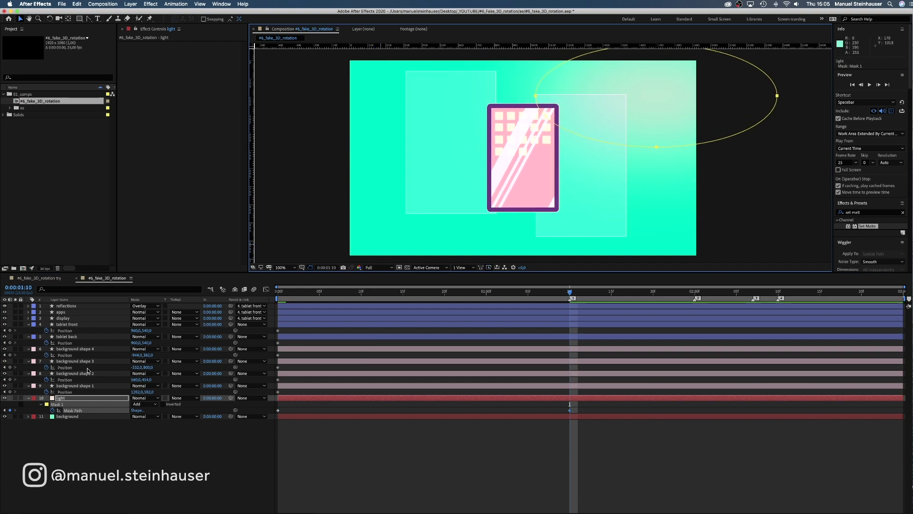
# At 0:00:01:10, shift the tablet back layer right to position 980, 540.
pyautogui.click(72, 335)
pyautogui.hotkey('shift', 'Right')
pyautogui.hotkey('shift', 'Right')
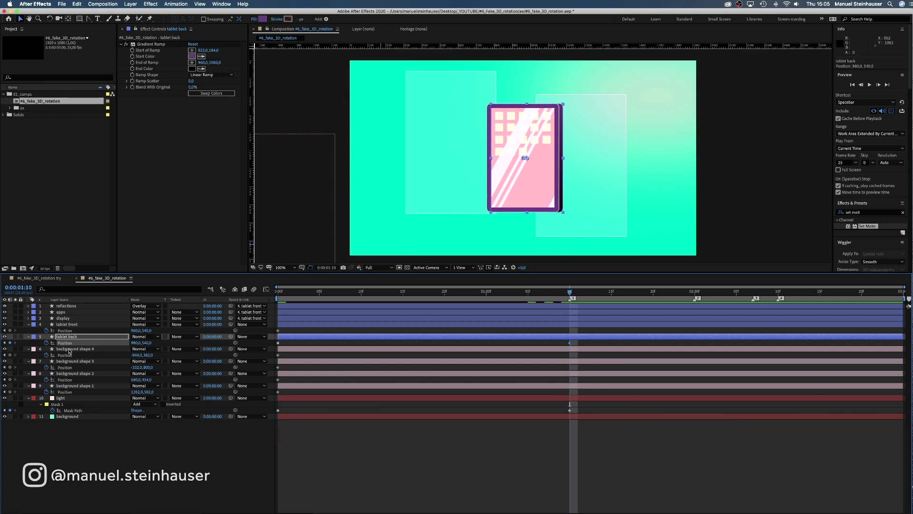
# At 0:00:01:10, move background shapes 1, 2 and 3 horizontally right to about x 1820, 1382 and 492.
pyautogui.click(74, 385)
pyautogui.moveTo(581, 166); pyautogui.dragTo(679, 166)
pyautogui.click(441, 159)
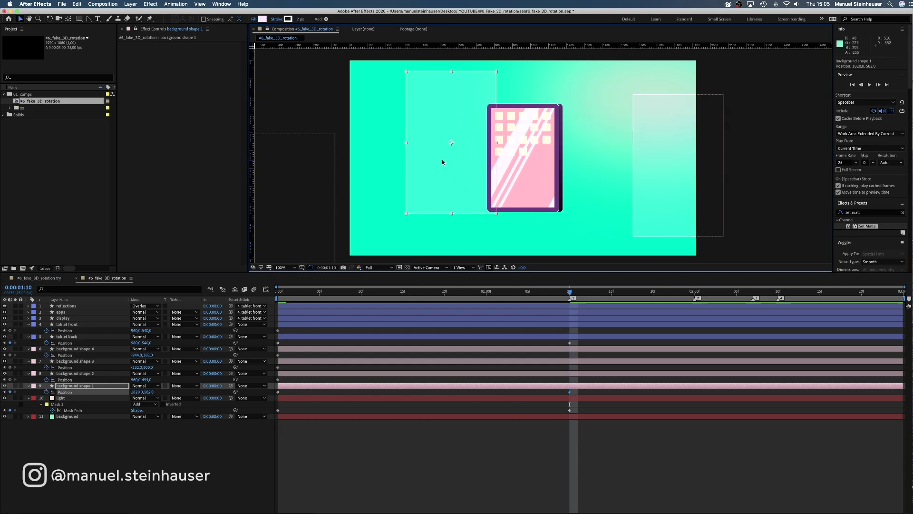
pyautogui.moveTo(451, 143); pyautogui.dragTo(598, 142)
pyautogui.moveTo(290, 203); pyautogui.dragTo(438, 204)
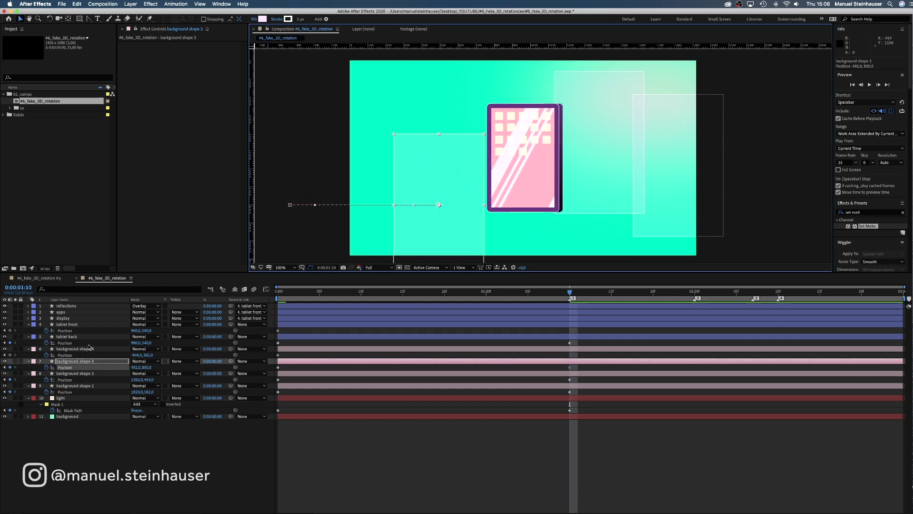
# At 0:00:01:10, move background shape 4 right to about 128, 382, overlapping the composition's left edge.
pyautogui.click(87, 349)
pyautogui.press('space')
pyautogui.moveTo(334, 168); pyautogui.dragTo(452, 186)
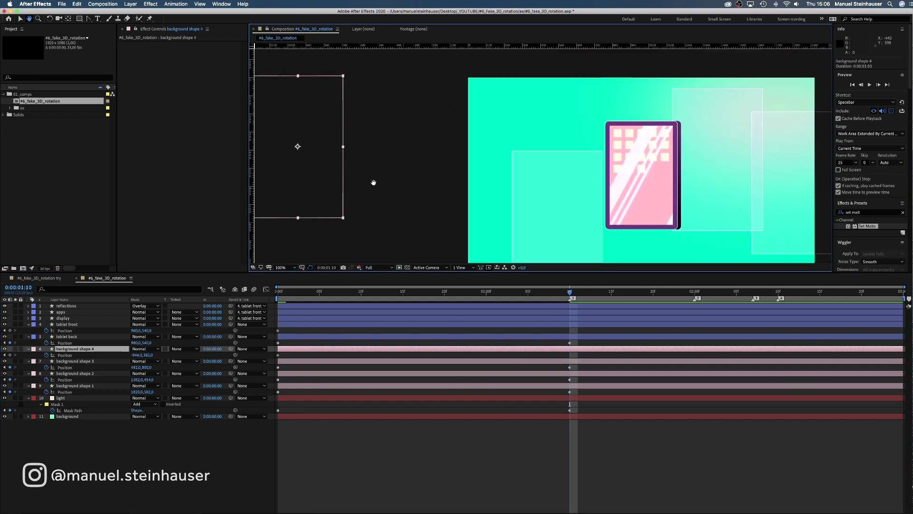
pyautogui.moveTo(298, 148); pyautogui.dragTo(492, 147)
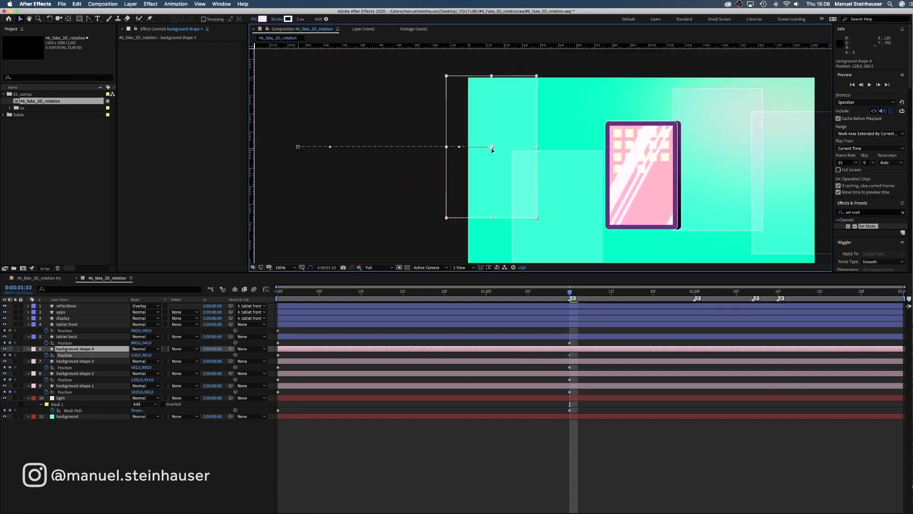
# Move background shape 3 farther right to about 650, 800 at 0:00:01:10 and preview the animation.
pyautogui.press('space')
pyautogui.moveTo(567, 204); pyautogui.dragTo(486, 194)
pyautogui.click(466, 195)
pyautogui.press('space')
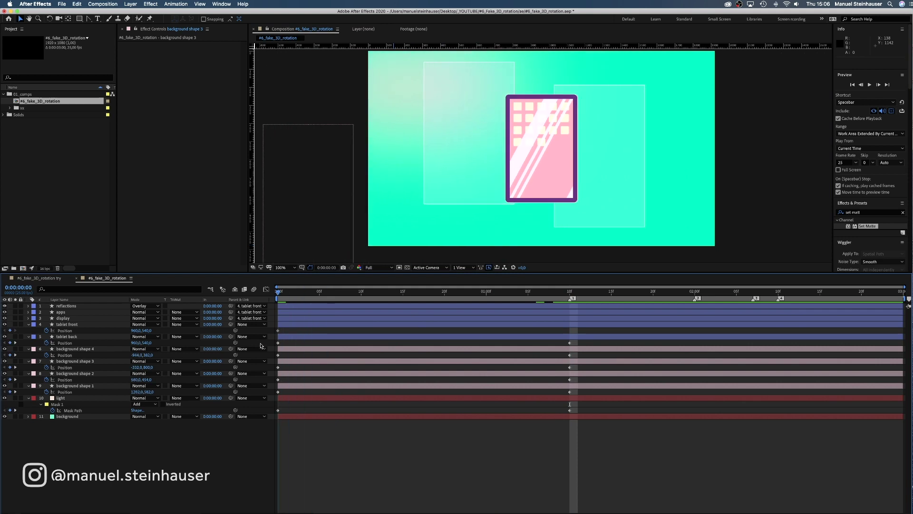
# Animate the reflections layer's Position from 0, 0 at the start to about -464, 0 at 0:00:01:10.
pyautogui.moveTo(540, 303); pyautogui.dragTo(569, 311)
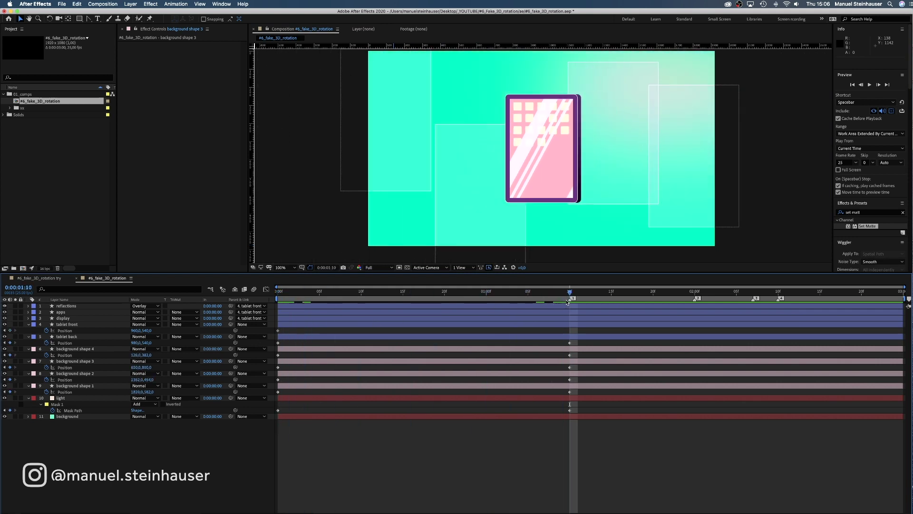
pyautogui.click(67, 306)
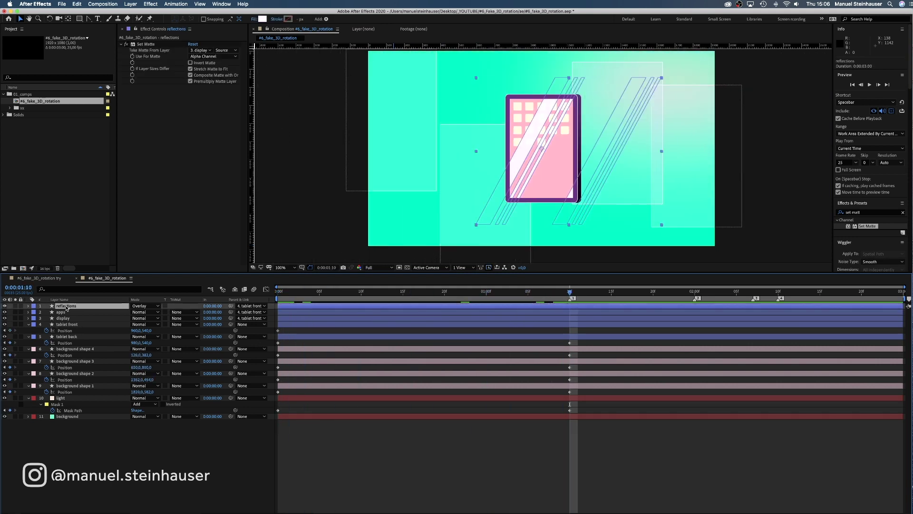
pyautogui.press('p')
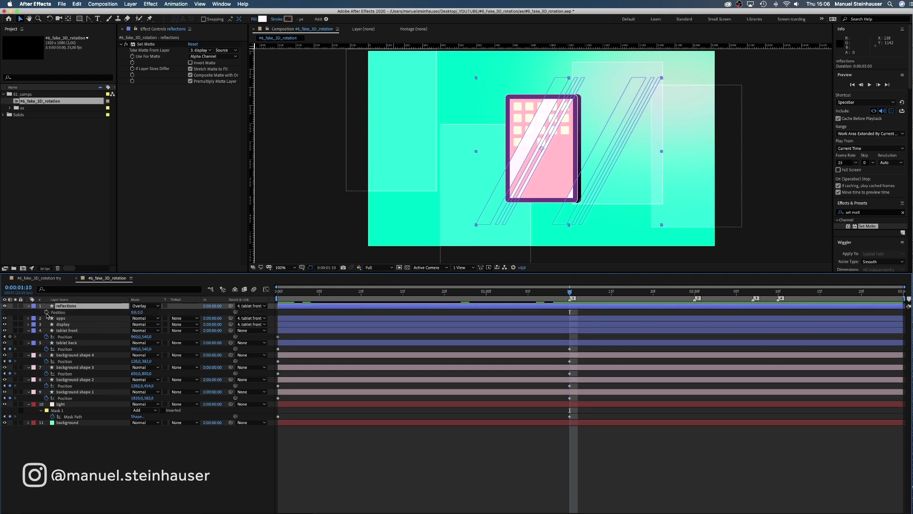
pyautogui.click(46, 313)
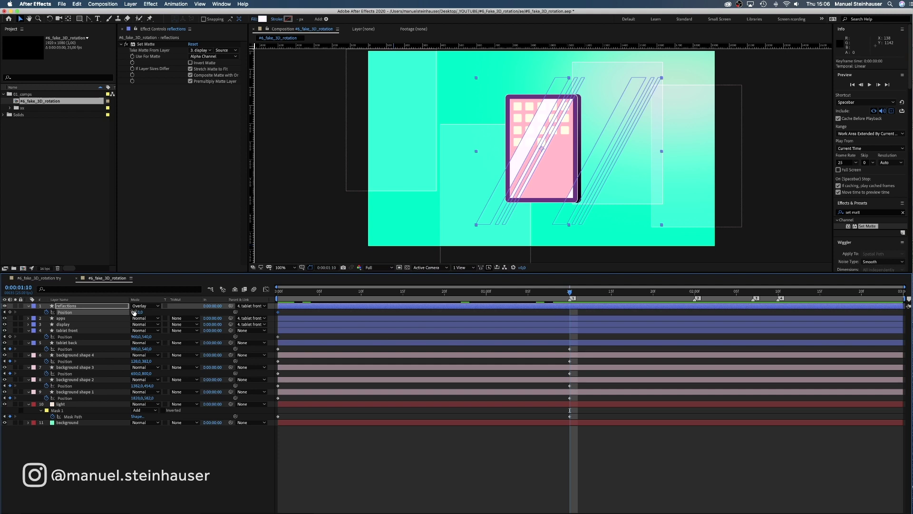
pyautogui.moveTo(128, 312); pyautogui.dragTo(1, 335)
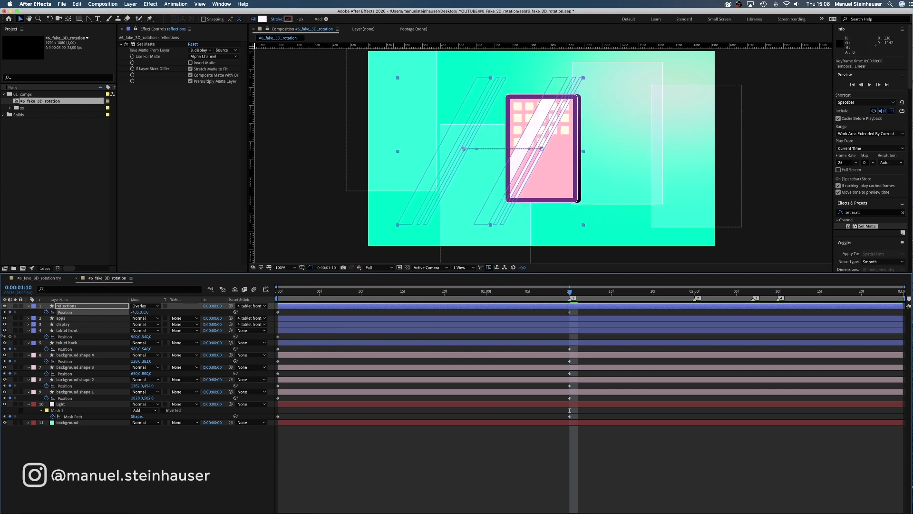
pyautogui.moveTo(135, 312); pyautogui.dragTo(121, 312)
pyautogui.click(151, 464)
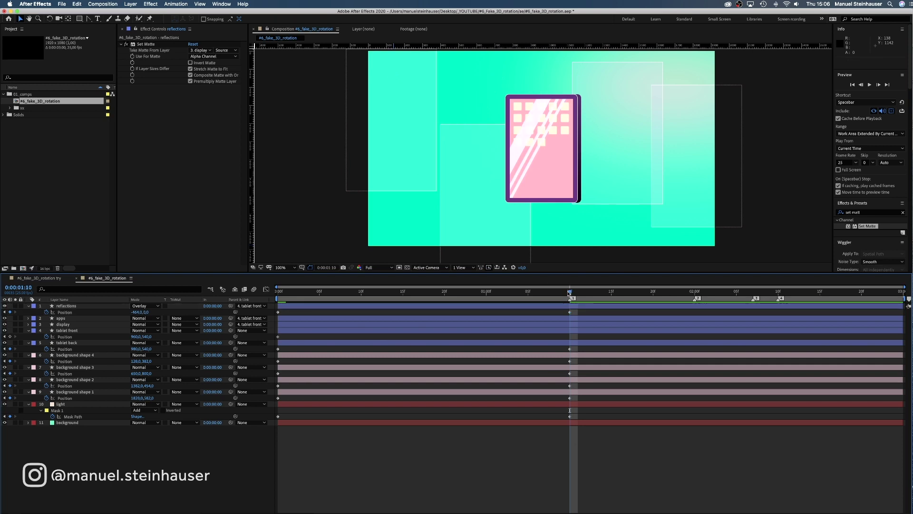
# Save the project and copy the reflections and tablet back Position keyframes from 0:00:01:10 to 0:00:02:00.
pyautogui.press('space')
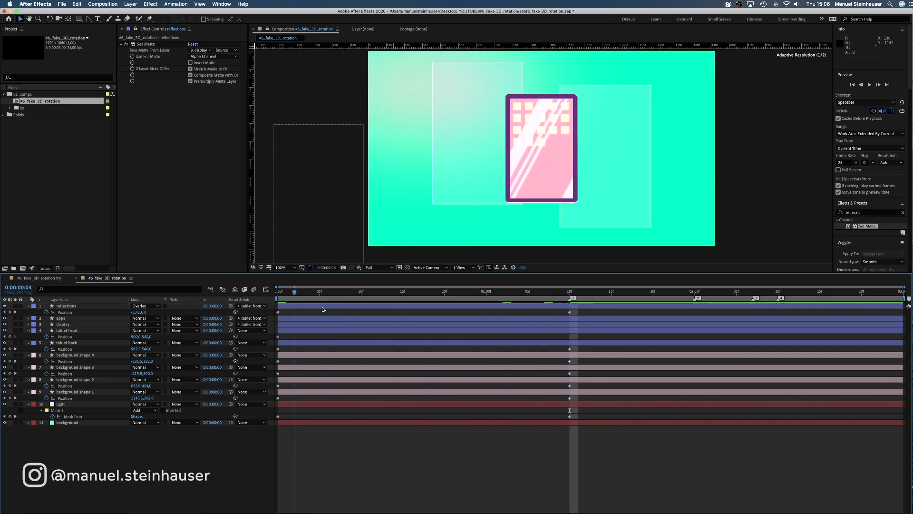
pyautogui.moveTo(322, 309); pyautogui.dragTo(694, 311)
pyautogui.press('super+s')
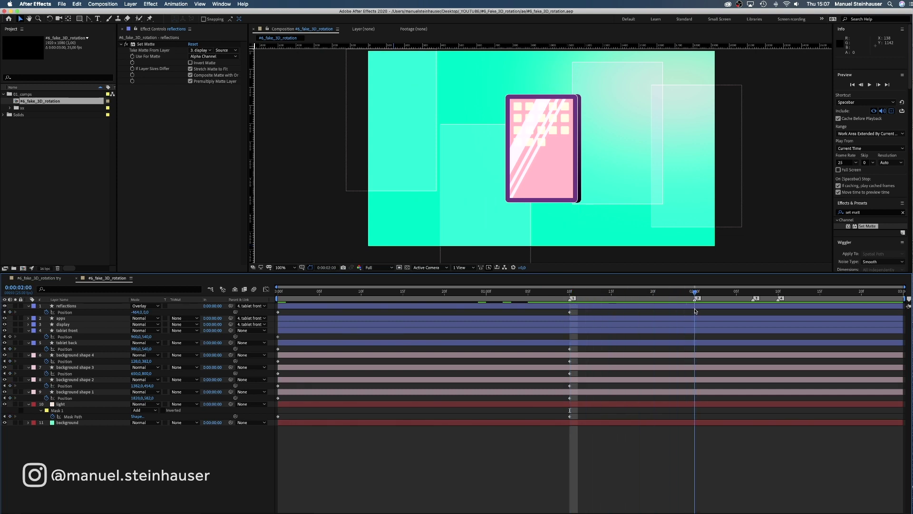
pyautogui.click(570, 313)
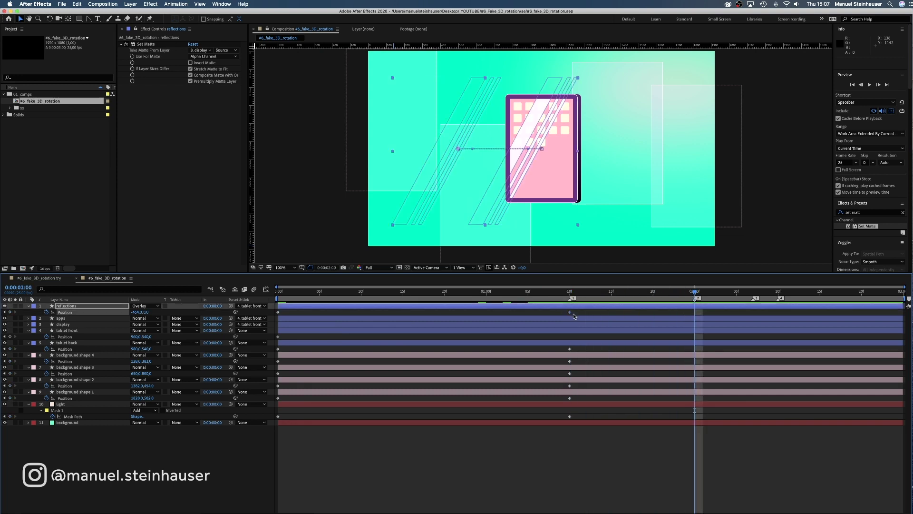
pyautogui.press('super+v')
pyautogui.click(569, 349)
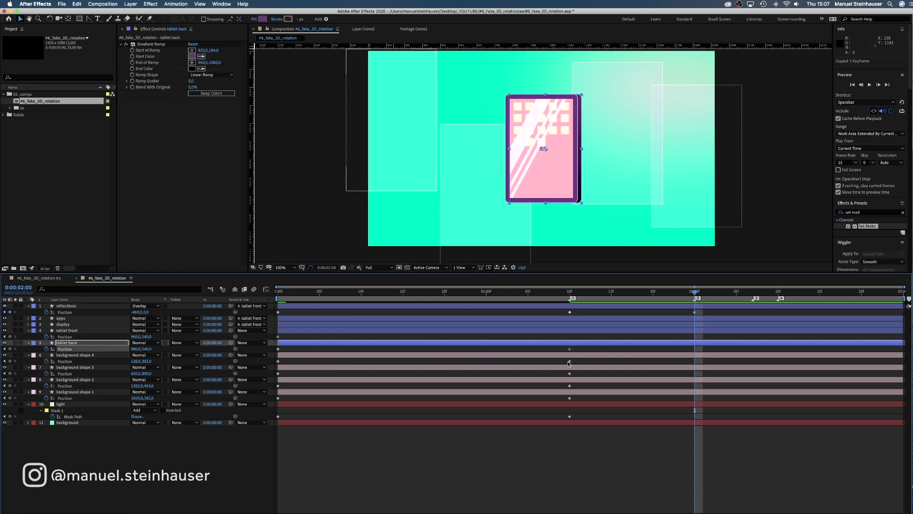
pyautogui.press('super+v')
# Copy the Position keyframes of background shapes 4, 3, 2 and 1 from 0:00:01:10 to 0:00:02:00.
pyautogui.click(569, 361)
pyautogui.press('super+c')
pyautogui.press('super+v')
pyautogui.click(570, 373)
pyautogui.press('super+c')
pyautogui.press('super+v')
pyautogui.click(570, 385)
pyautogui.press('super+c')
pyautogui.press('super+v')
pyautogui.moveTo(565, 397); pyautogui.dragTo(570, 400)
pyautogui.press('super+c')
pyautogui.press('super+v')
# Copy the light's Mask Path keyframe from 0:00:01:10 to 0:00:02:00.
pyautogui.click(570, 416)
pyautogui.press('super+c')
pyautogui.press('super+v')
# Copy the starting Position keyframes of the reflections, tablet front and tablet back to 0:00:02:07.
pyautogui.moveTo(694, 332); pyautogui.dragTo(754, 315)
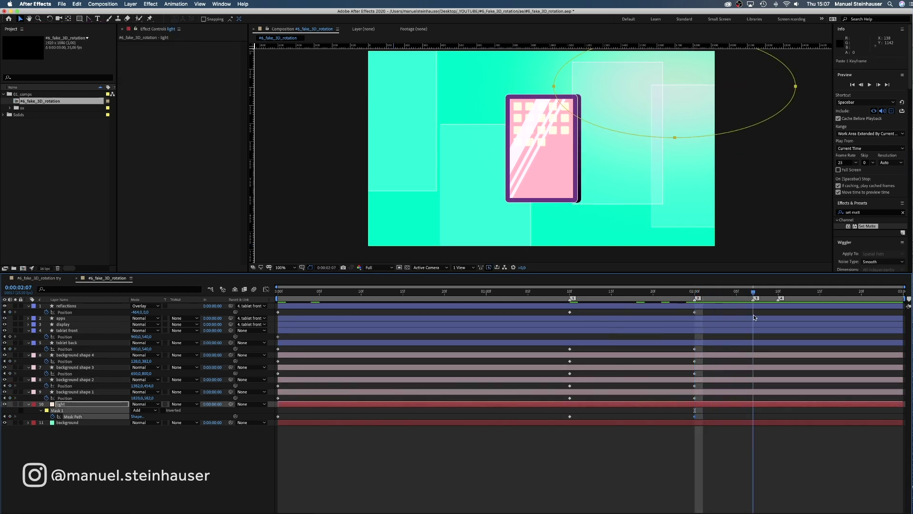
pyautogui.click(278, 312)
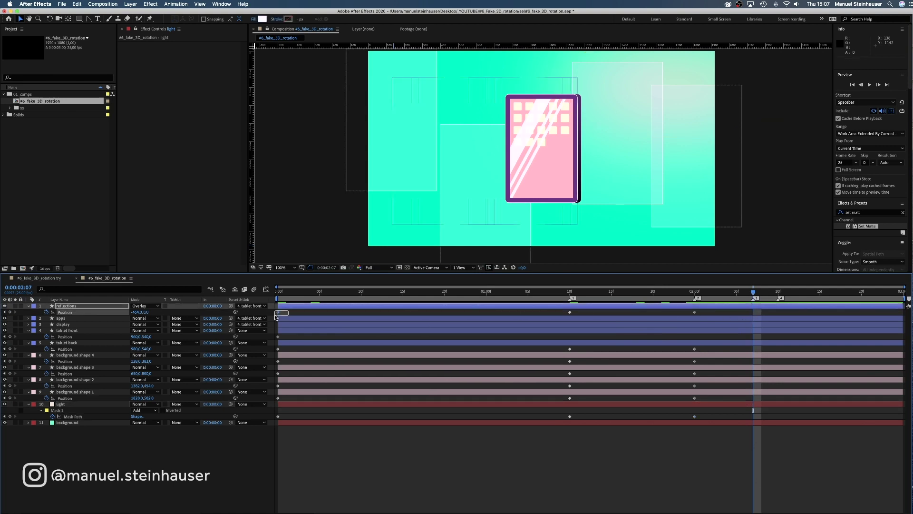
pyautogui.press('super+c')
pyautogui.press('super+v')
pyautogui.click(277, 336)
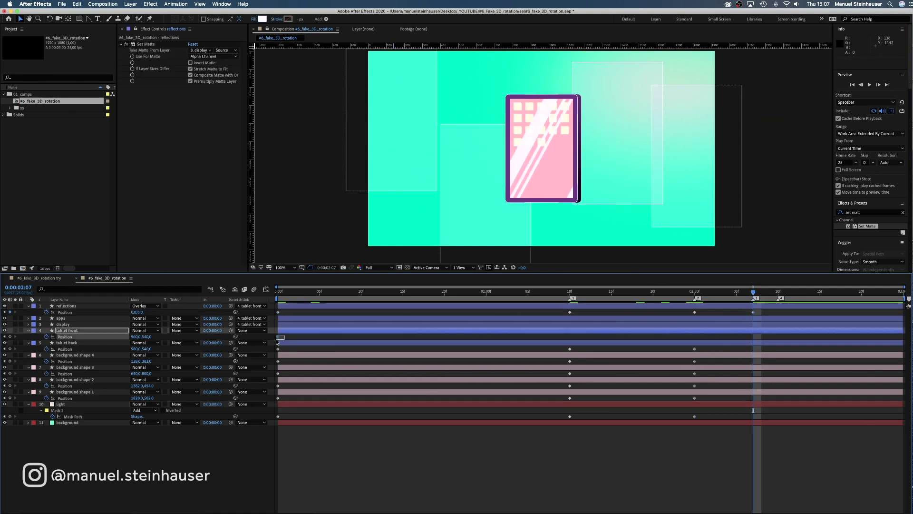
pyautogui.press('super+c')
pyautogui.press('super+v')
pyautogui.click(278, 348)
pyautogui.press('super+c')
pyautogui.press('super+v')
# Copy the starting Position keyframes of background shapes 4, 3, 2 and 1 to 0:00:02:07.
pyautogui.click(278, 361)
pyautogui.press('super+c')
pyautogui.press('super+v')
pyautogui.click(278, 373)
pyautogui.press('super+c')
pyautogui.press('super+v')
# Copy the light's starting Mask Path keyframe to 0:00:02:07 and preview the animation from the start.
pyautogui.press('super+c')
pyautogui.press('super+v')
pyautogui.click(278, 398)
pyautogui.press('super+c')
pyautogui.press('super+v')
pyautogui.click(278, 417)
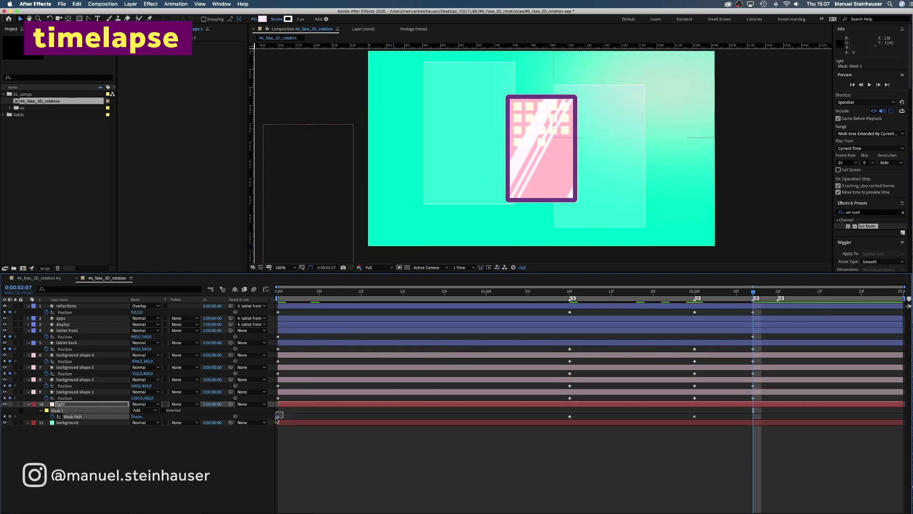
pyautogui.press('super+c')
pyautogui.press('super+v')
pyautogui.moveTo(753, 292); pyautogui.dragTo(569, 291)
pyautogui.moveTo(466, 348); pyautogui.dragTo(242, 403)
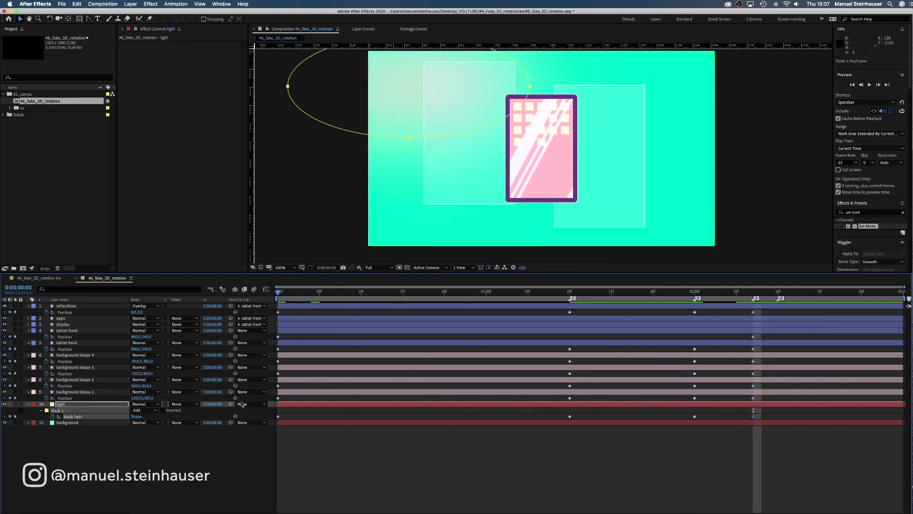
pyautogui.click(208, 468)
pyautogui.press('space')
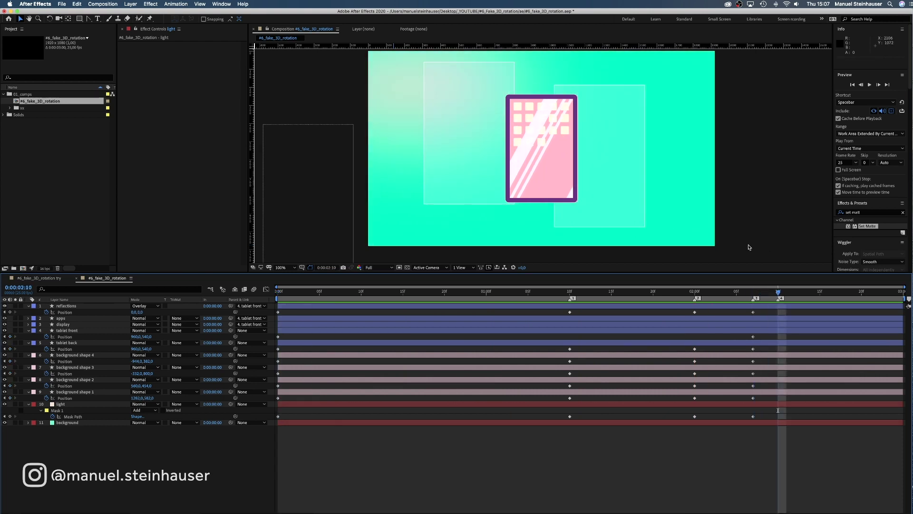
# At 0:00:02:10, move the light's mask left outside the composition and background shape 1 left to about x -289.
pyautogui.click(79, 417)
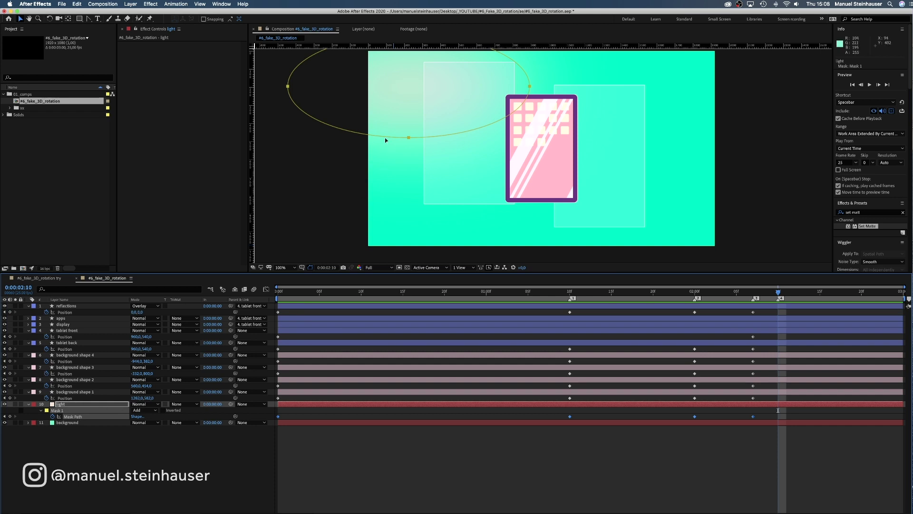
pyautogui.moveTo(408, 141); pyautogui.dragTo(230, 142)
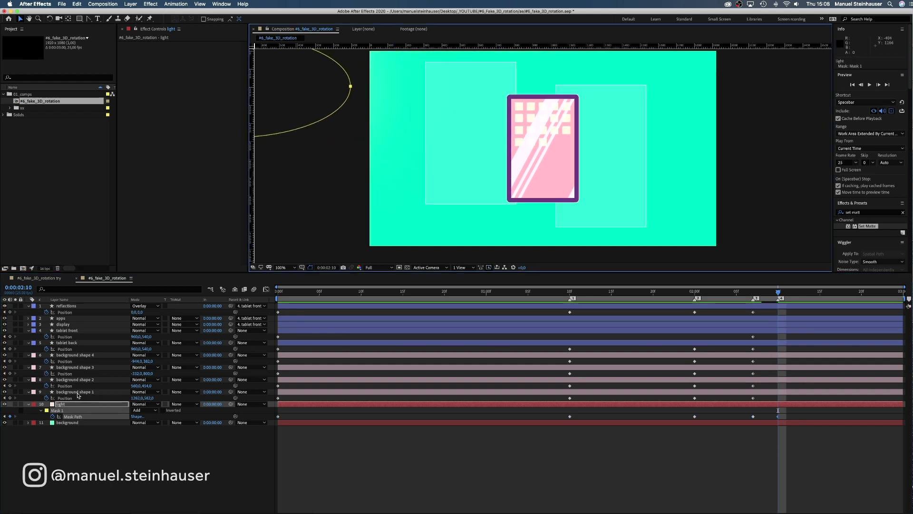
pyautogui.click(76, 391)
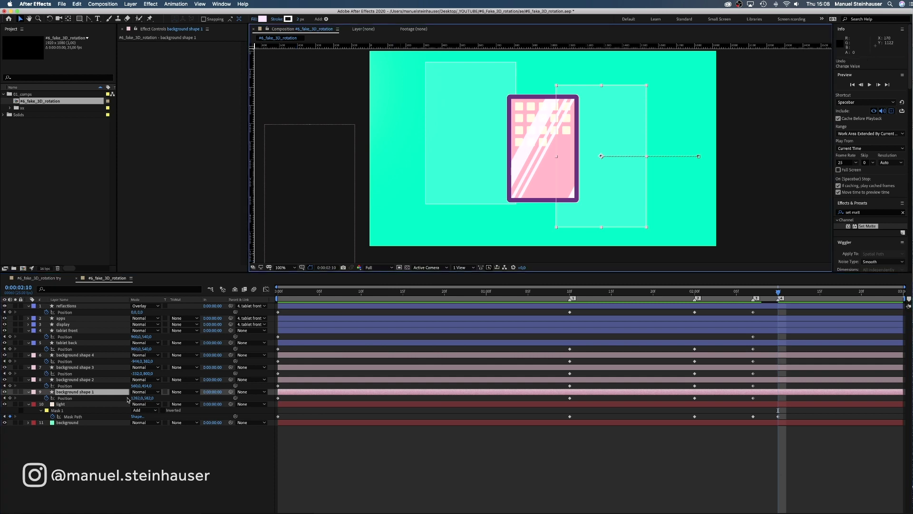
pyautogui.moveTo(134, 398); pyautogui.dragTo(109, 398)
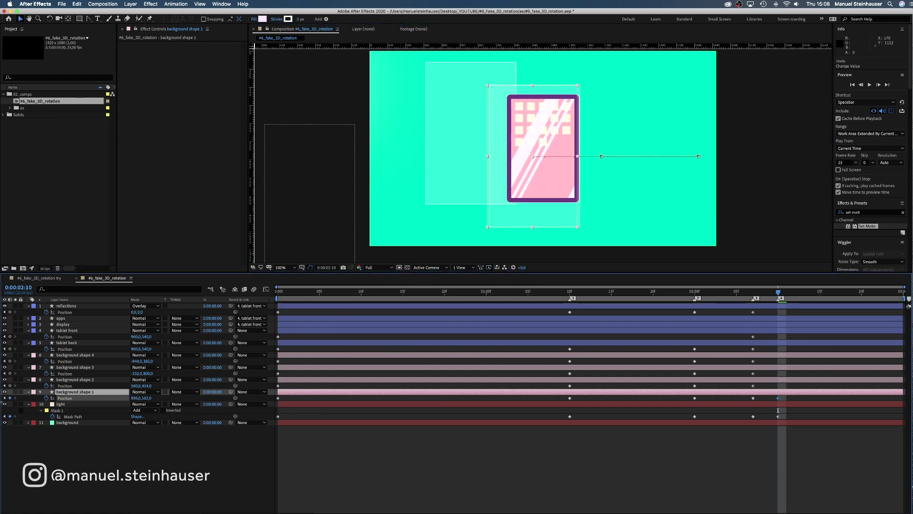
pyautogui.moveTo(527, 158); pyautogui.dragTo(317, 163)
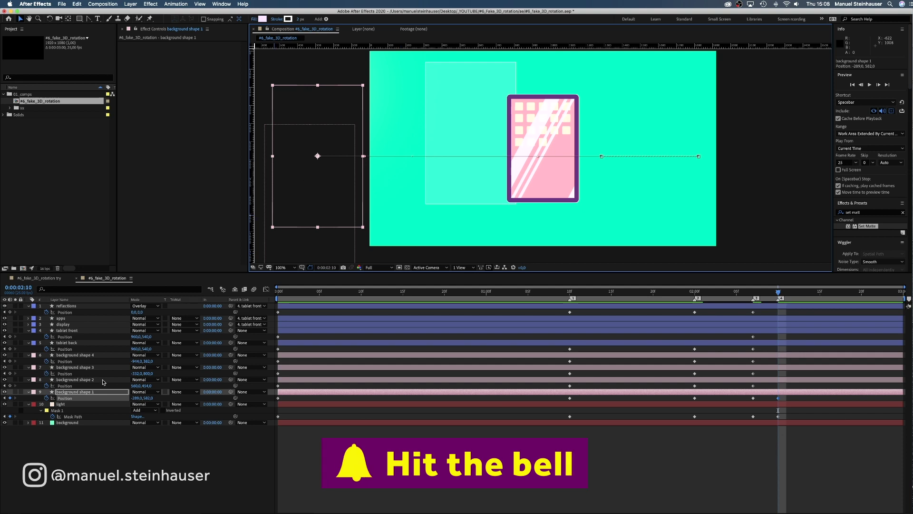
# At 0:00:02:10, move background shape 2 left to about x -892 and the reflections left to about x -825.
pyautogui.click(68, 379)
pyautogui.click(10, 386)
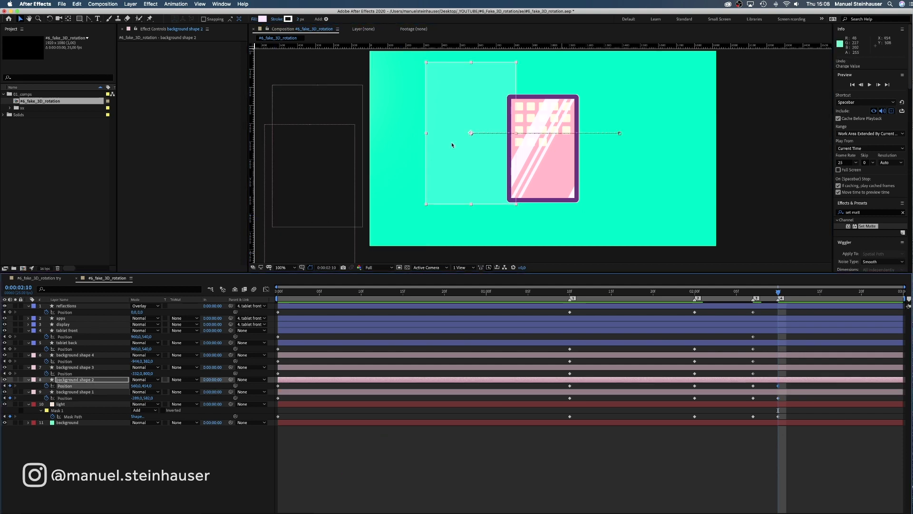
pyautogui.moveTo(472, 133); pyautogui.dragTo(226, 146)
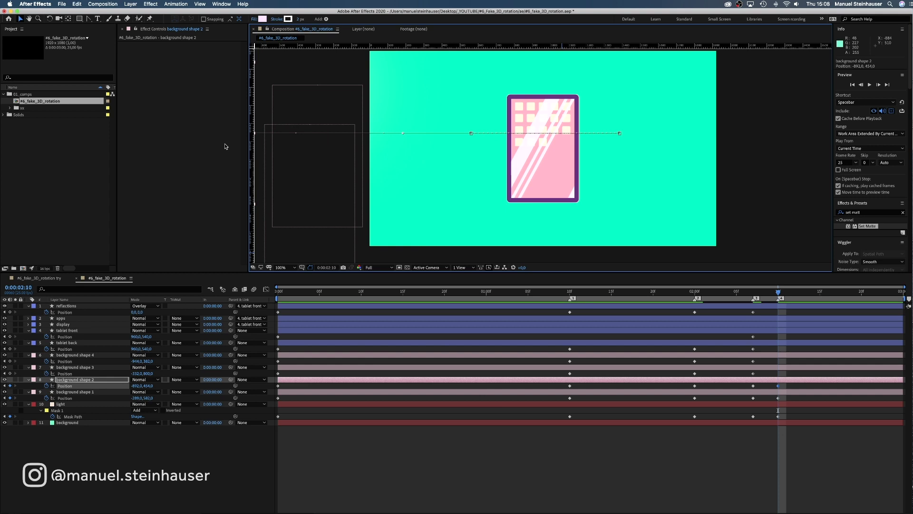
pyautogui.click(67, 311)
pyautogui.moveTo(548, 149); pyautogui.dragTo(388, 131)
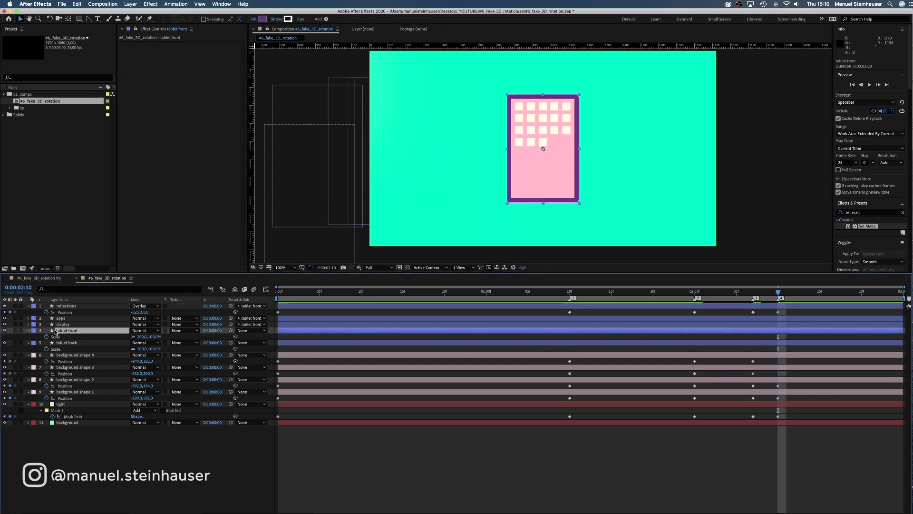
# Add 100% Scale keyframes to the tablet front and tablet back layers at 0:00:02:07 and 0:00:02:10.
pyautogui.click(67, 343)
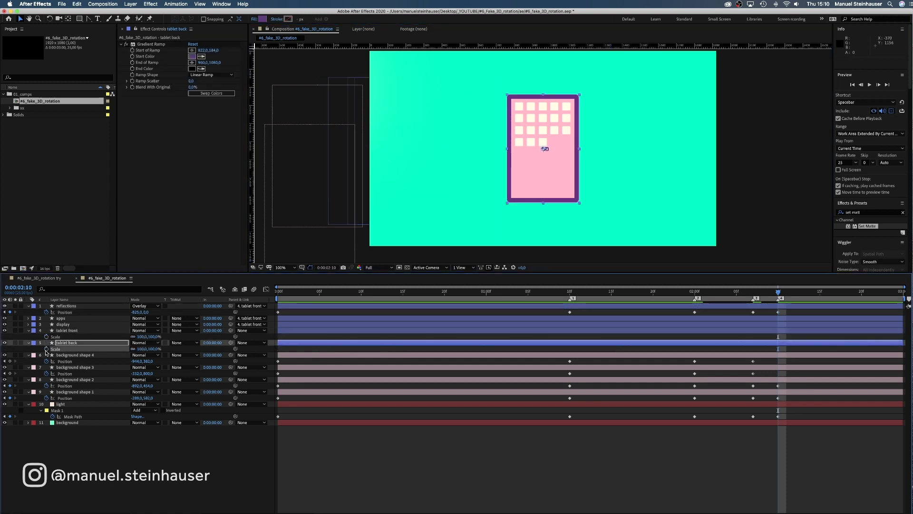
pyautogui.click(64, 343)
pyautogui.hotkey('shift', 'p')
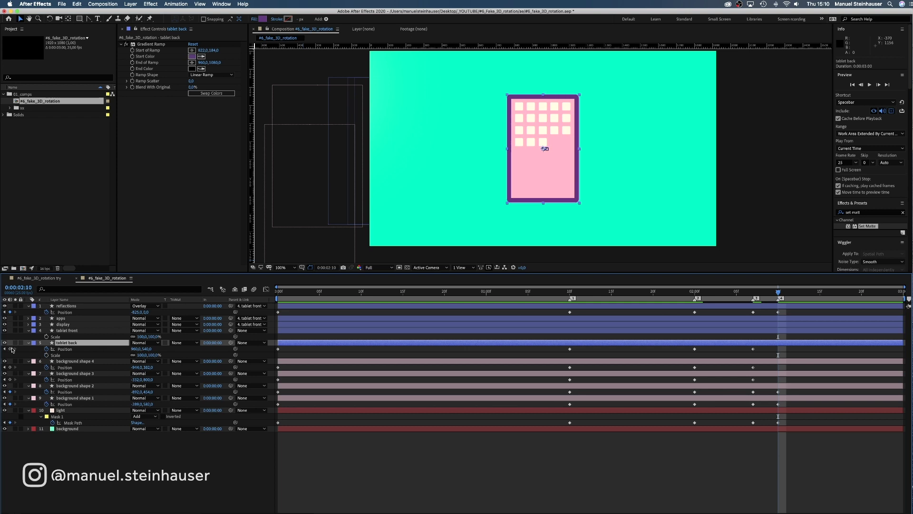
pyautogui.click(47, 355)
pyautogui.click(46, 336)
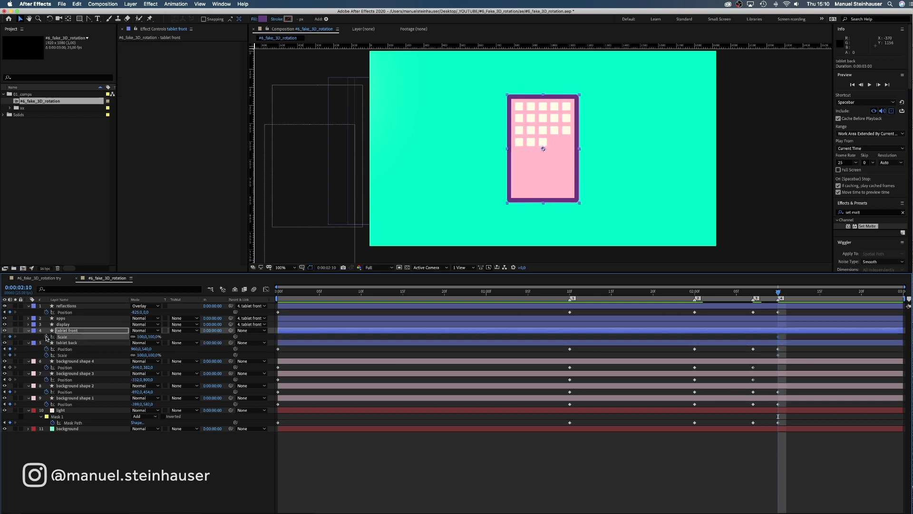
pyautogui.moveTo(777, 291); pyautogui.dragTo(753, 292)
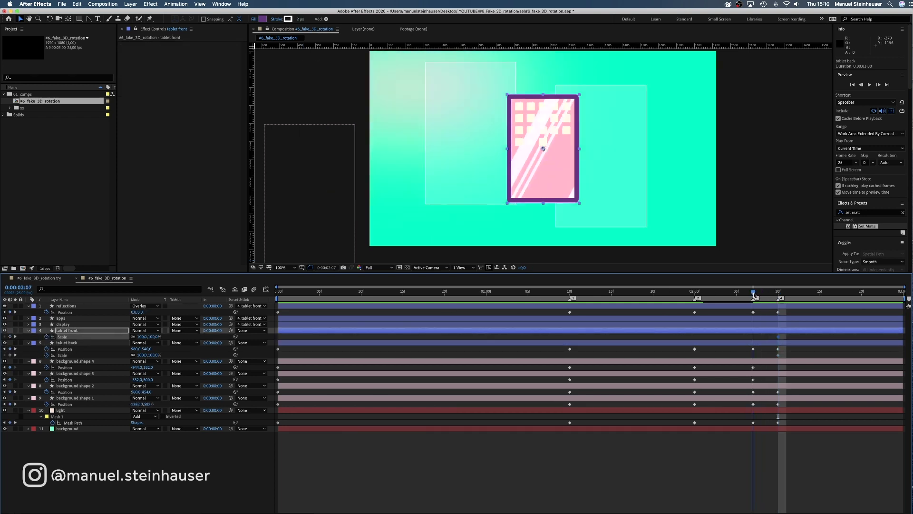
pyautogui.click(10, 355)
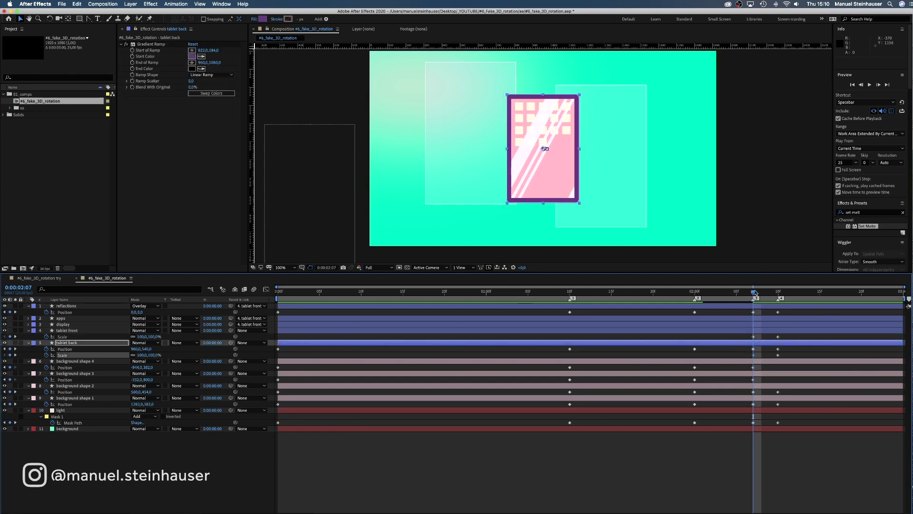
# At 0:00:02:10, set the horizontal scale of tablet back to 10% and of tablet front to 0%.
pyautogui.moveTo(755, 292); pyautogui.dragTo(777, 288)
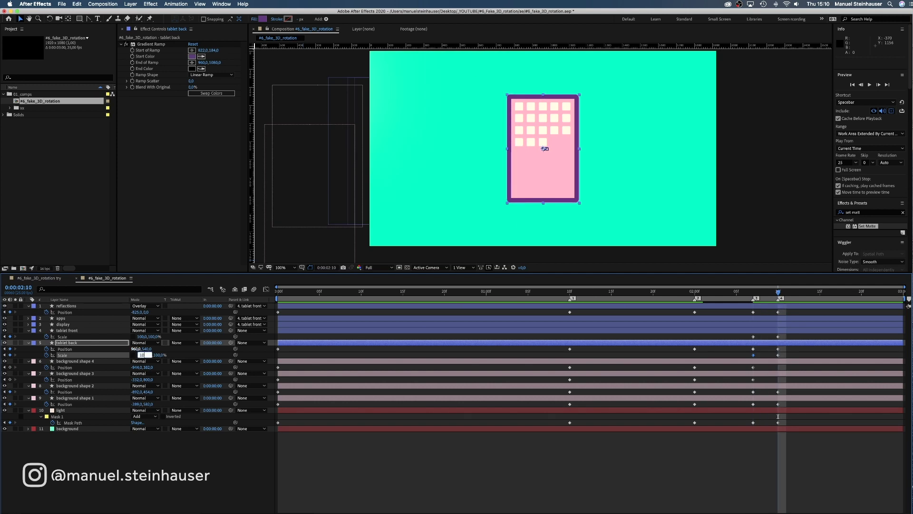
pyautogui.press('Return')
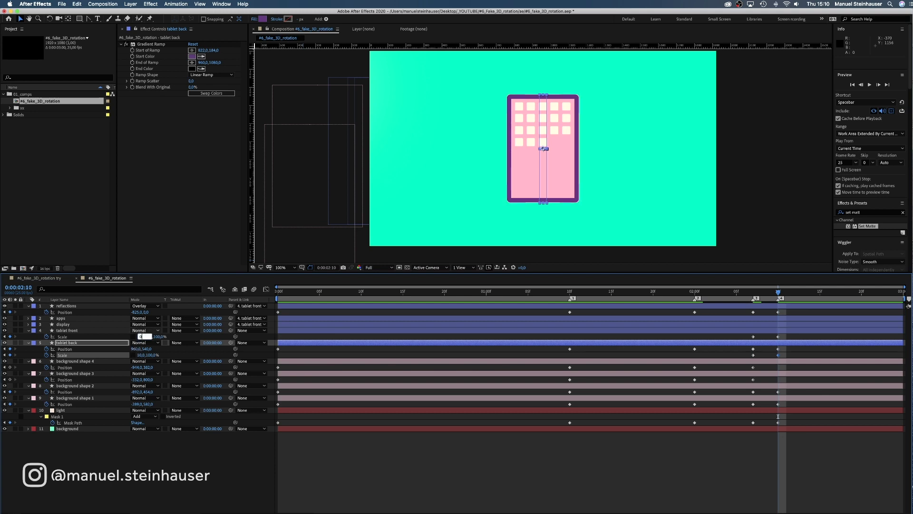
pyautogui.press('Return')
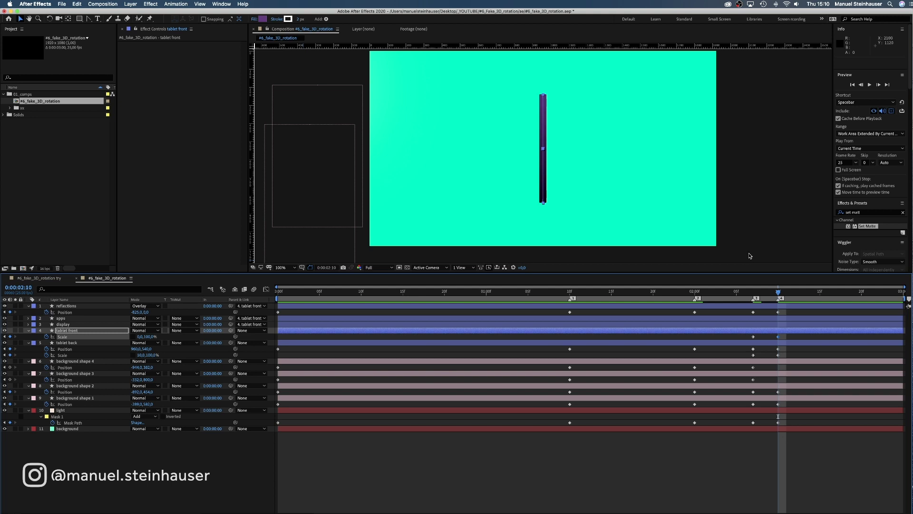
# At 0:00:02:10, nudge the tablet back layer left to Position 944, 540.
pyautogui.click(73, 350)
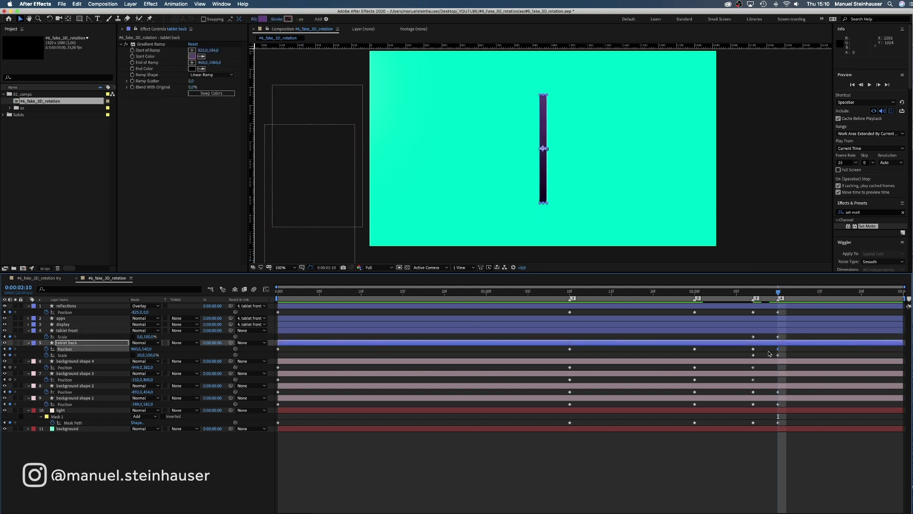
pyautogui.press('Left')
pyautogui.press('Left')
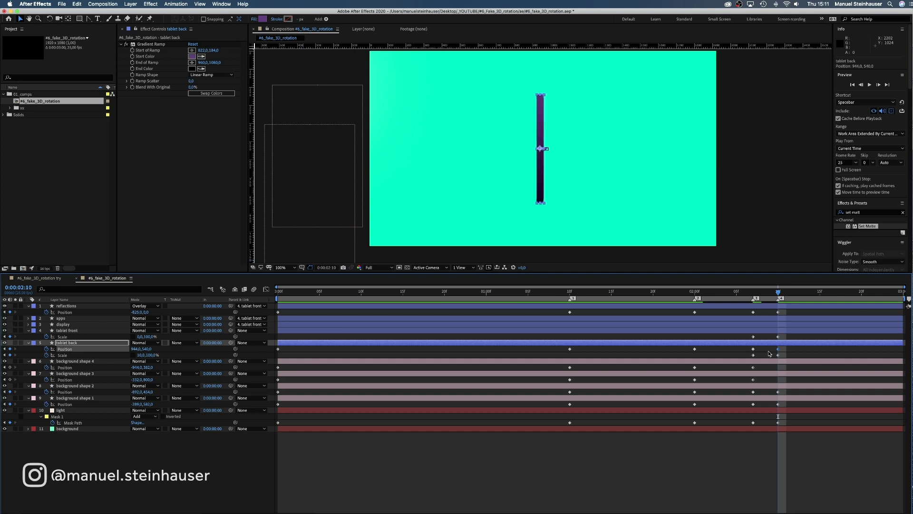
# Check the tablet's turn frame by frame between 0:00:02:07 and 0:00:02:10, and preview the whole animation from the start.
pyautogui.press('pageup')
pyautogui.press('pagedown')
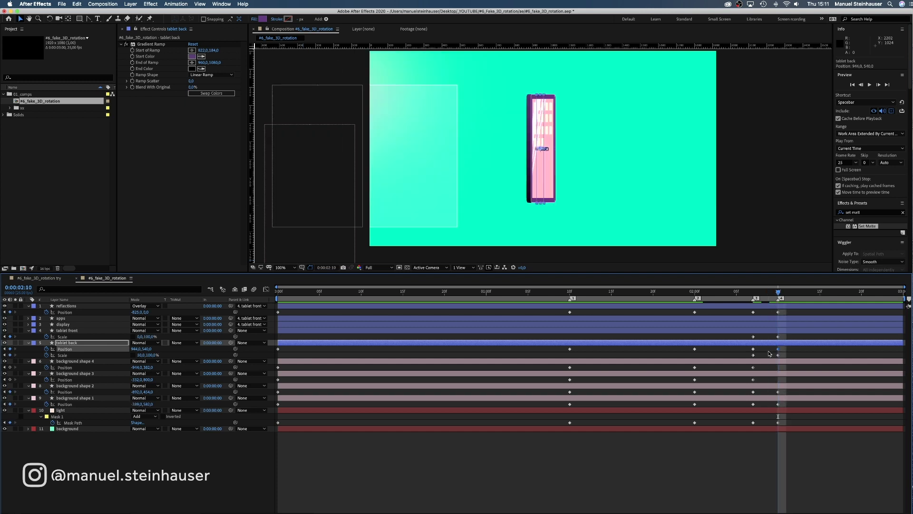
pyautogui.press('pageup')
pyautogui.press('pageup')
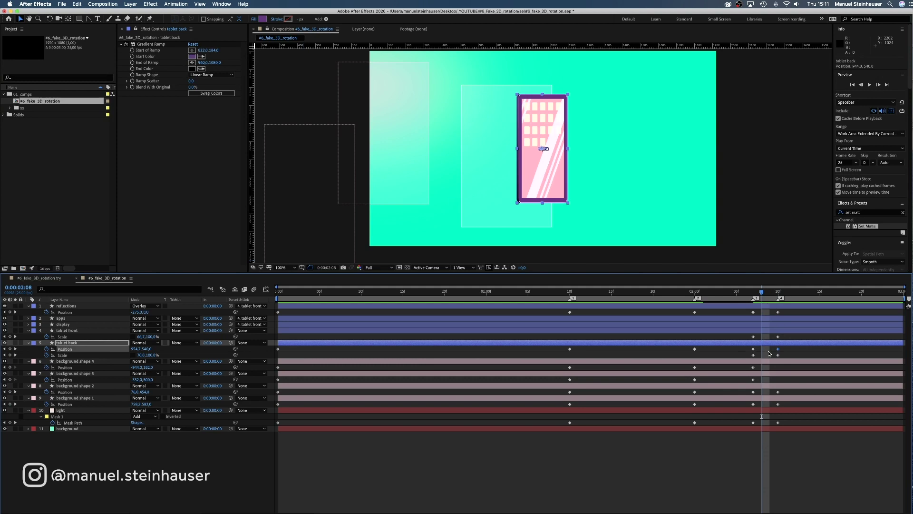
pyautogui.press('pageup')
pyautogui.press('pageup')
pyautogui.press('space')
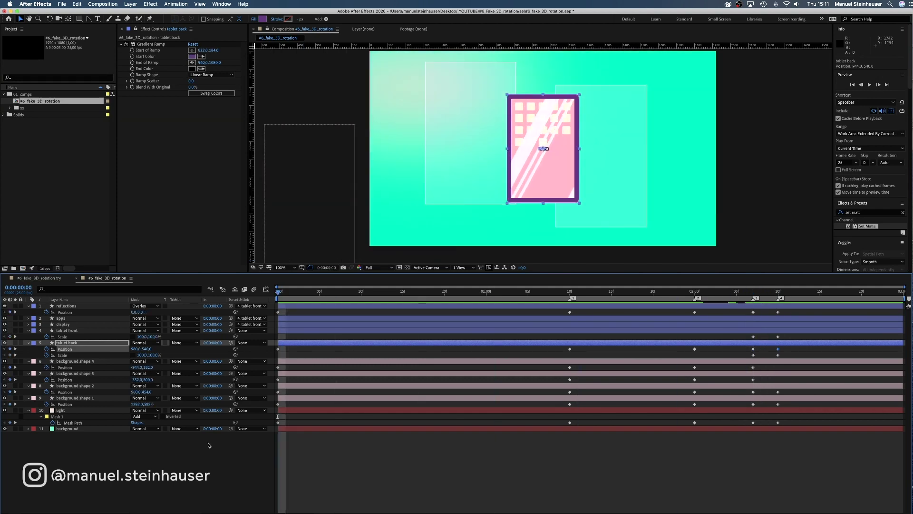
pyautogui.click(209, 446)
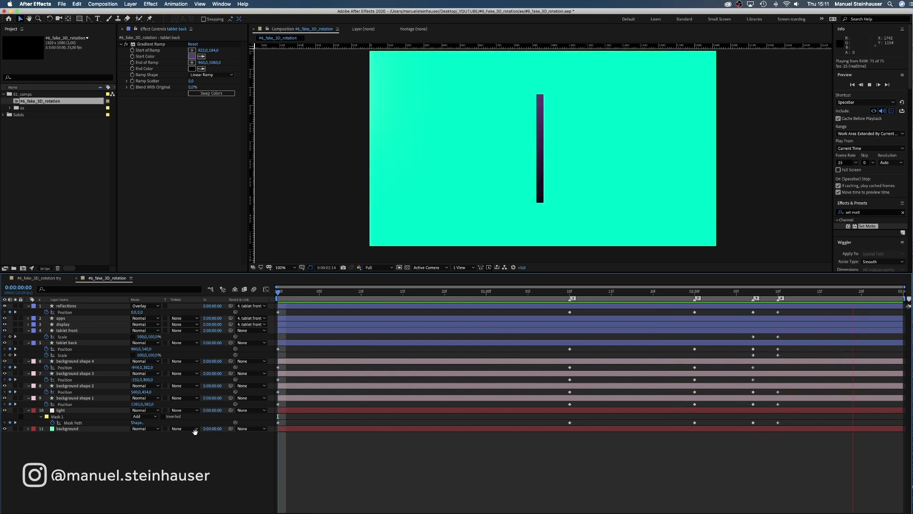
pyautogui.press('space')
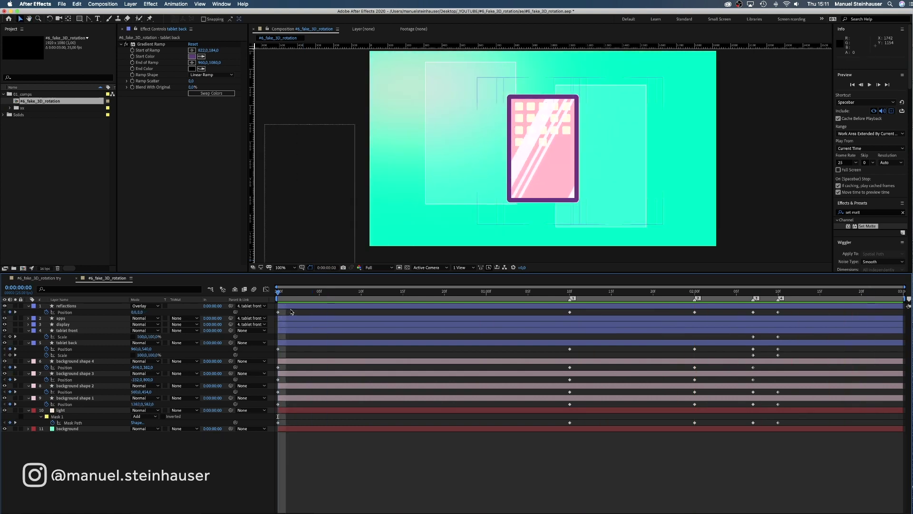
# Apply Keyframe Assistant easing to all keyframes at the composition's start, from the reflections' Position to the light's Mask Path.
pyautogui.moveTo(292, 311); pyautogui.dragTo(281, 425)
pyautogui.rightClick(280, 424)
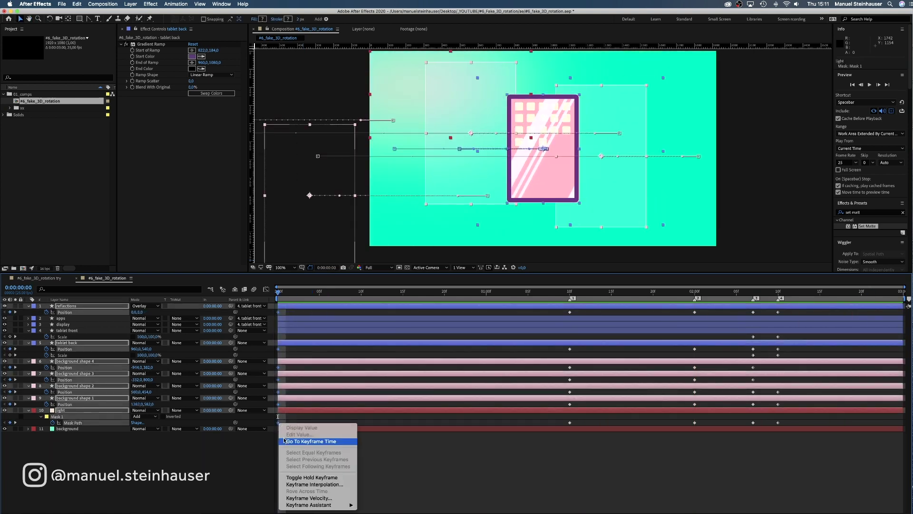
pyautogui.moveTo(324, 505)
pyautogui.click(380, 471)
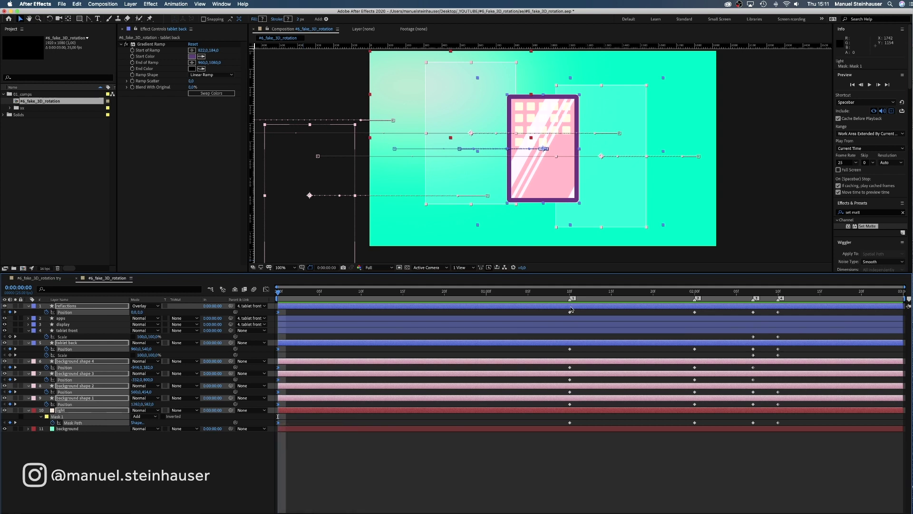
# Apply Easy Ease In to all keyframes at 0:00:01:10, from the reflections' Position to the light's Mask Path.
pyautogui.moveTo(563, 307); pyautogui.dragTo(572, 425)
pyautogui.rightClick(570, 423)
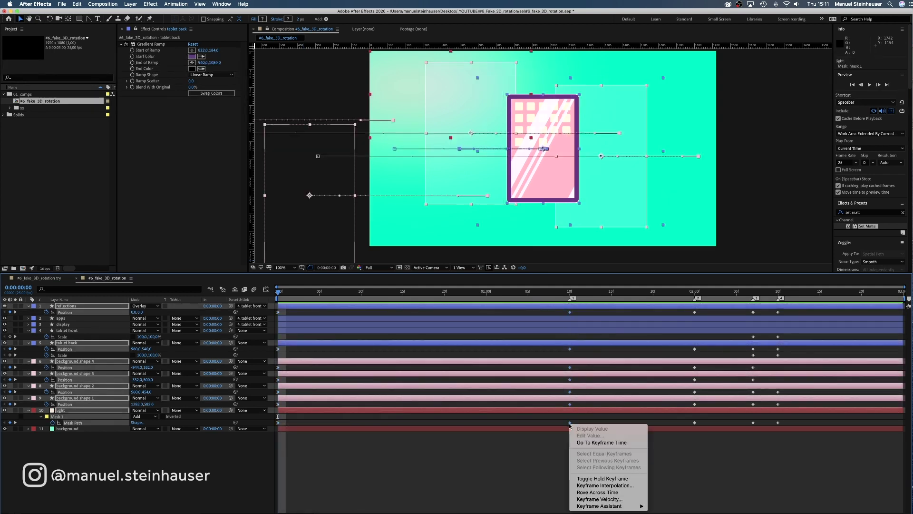
pyautogui.moveTo(595, 506)
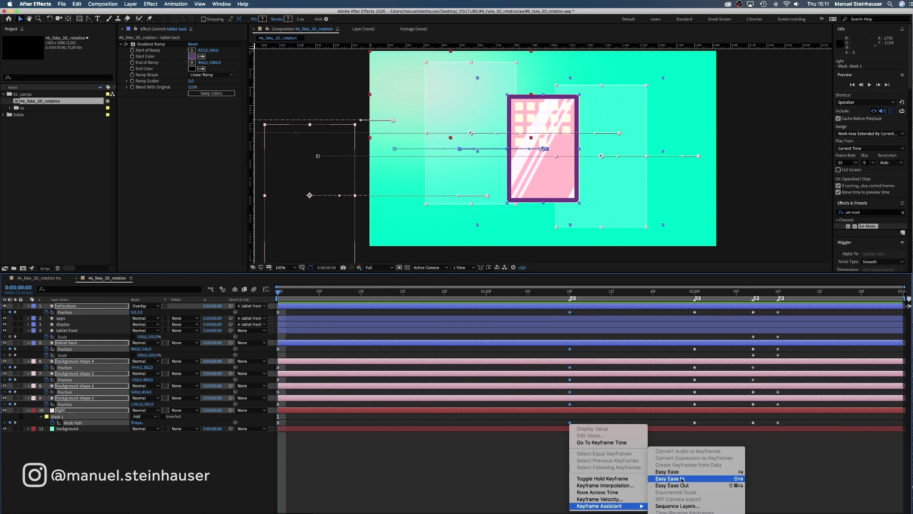
pyautogui.click(682, 479)
# In the speed graph, reshape the curves between 0:00:00:00 and 0:00:01:10 into a gradual start, a mid-segment peak and a gradual slowdown.
pyautogui.click(266, 290)
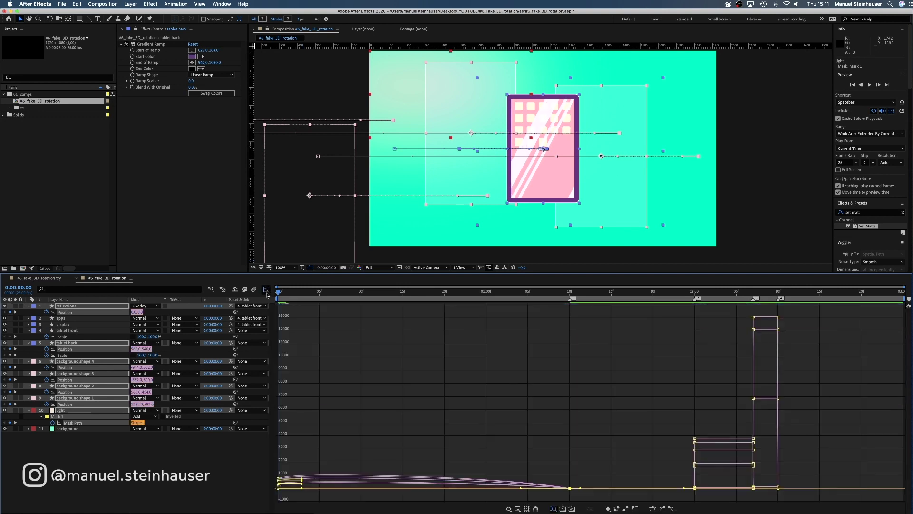
pyautogui.moveTo(322, 412); pyautogui.dragTo(361, 496)
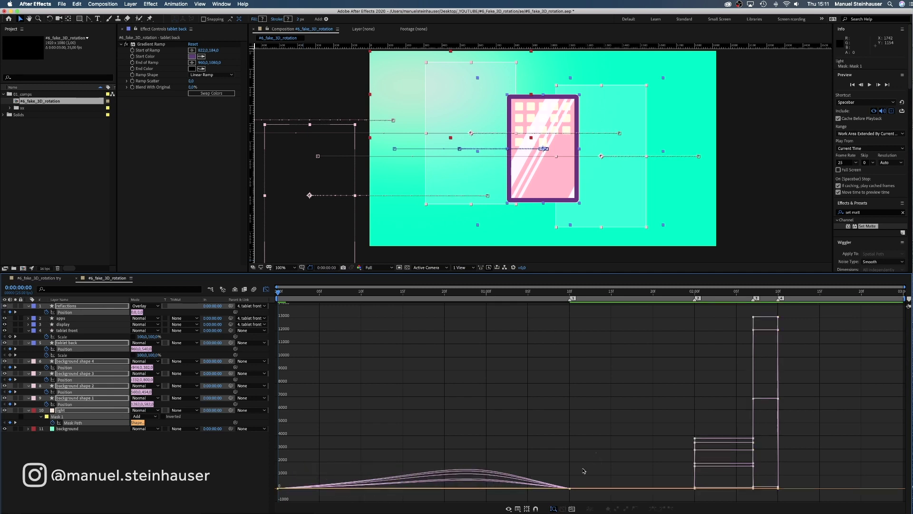
pyautogui.moveTo(597, 452); pyautogui.dragTo(493, 490)
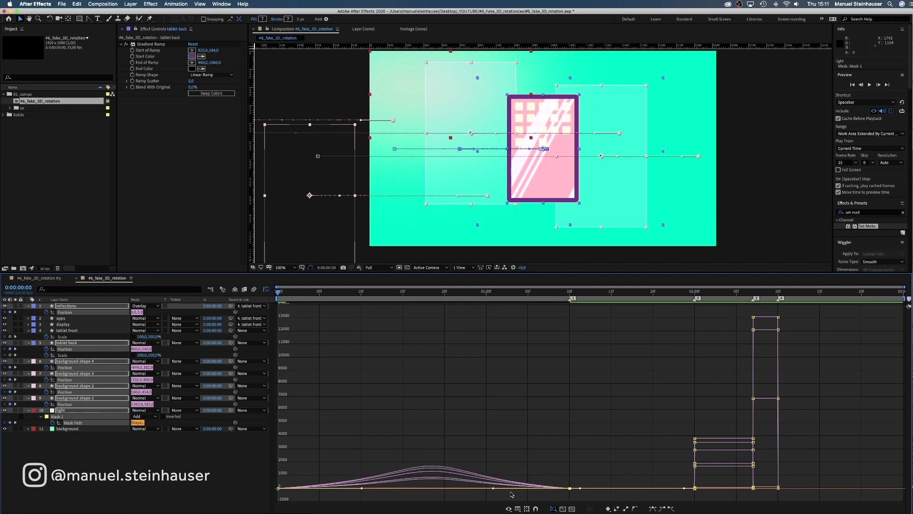
# Ease the speed curves out of the 0:00:02:00 keyframes from 0 px/sec with 100% influence, and pull the speeds at 0:00:02:07 down.
pyautogui.moveTo(670, 409); pyautogui.dragTo(716, 477)
pyautogui.moveTo(700, 440); pyautogui.dragTo(735, 493)
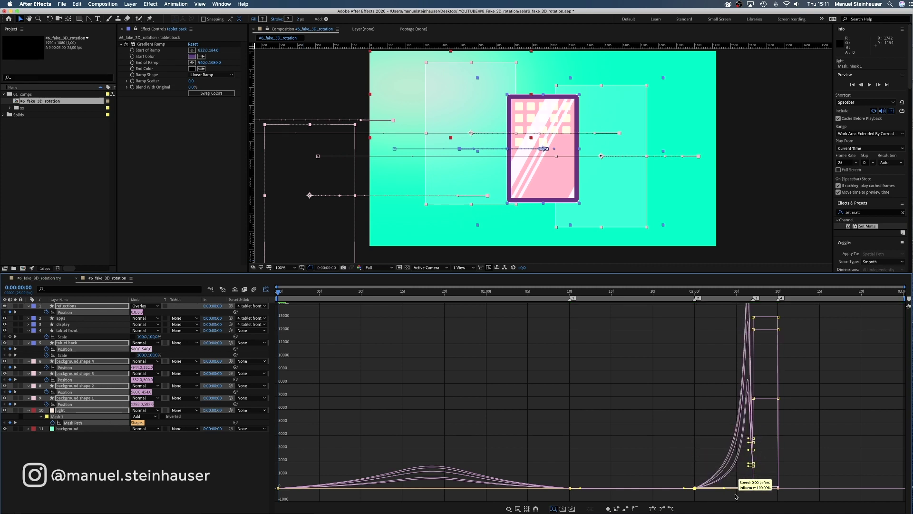
pyautogui.moveTo(766, 336); pyautogui.dragTo(757, 379)
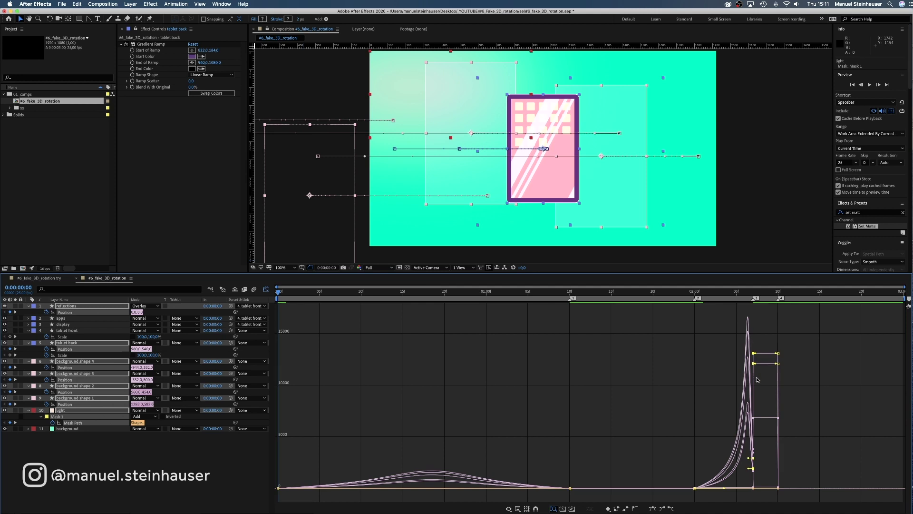
pyautogui.keyDown('shift'); pyautogui.click(754, 418); pyautogui.keyUp('shift')
pyautogui.moveTo(756, 419); pyautogui.dragTo(753, 481)
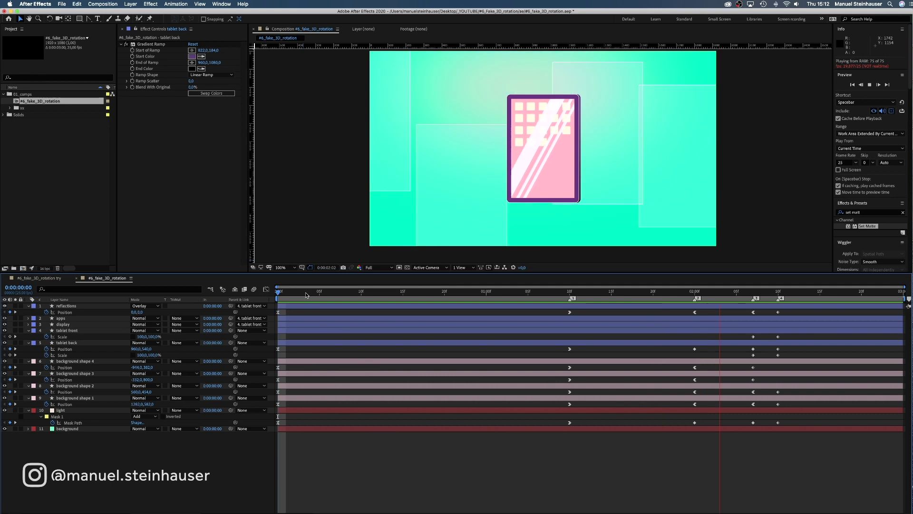
# Preview the eased tablet animation from the start of the composition.
pyautogui.press('space')
pyautogui.press('space')
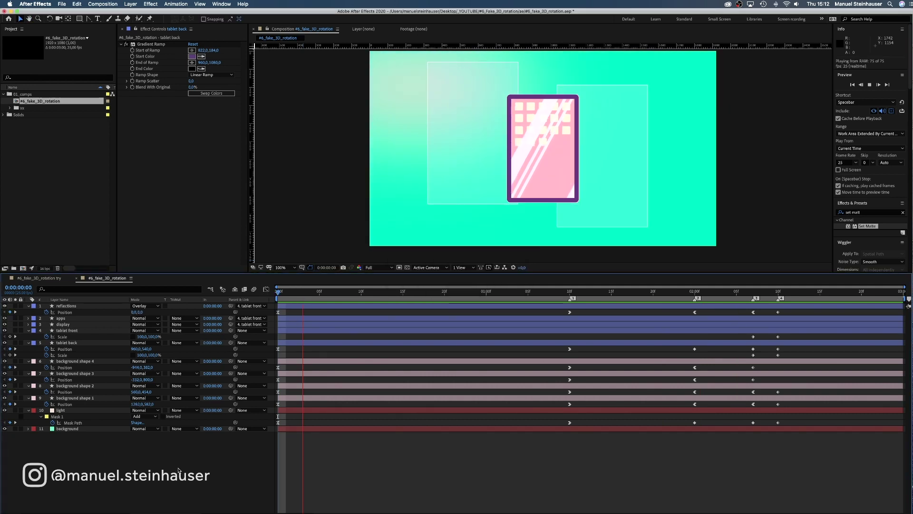